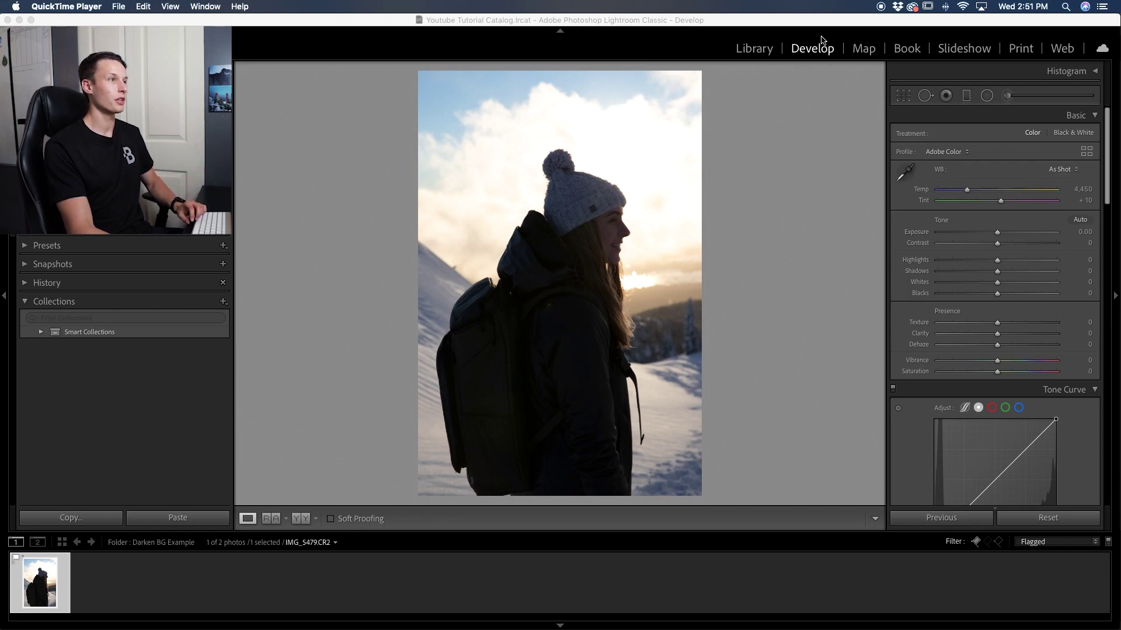
Set Basic tone to Highlights −71, Shadows +40, Whites −57 and Blacks +21
click(850, 180)
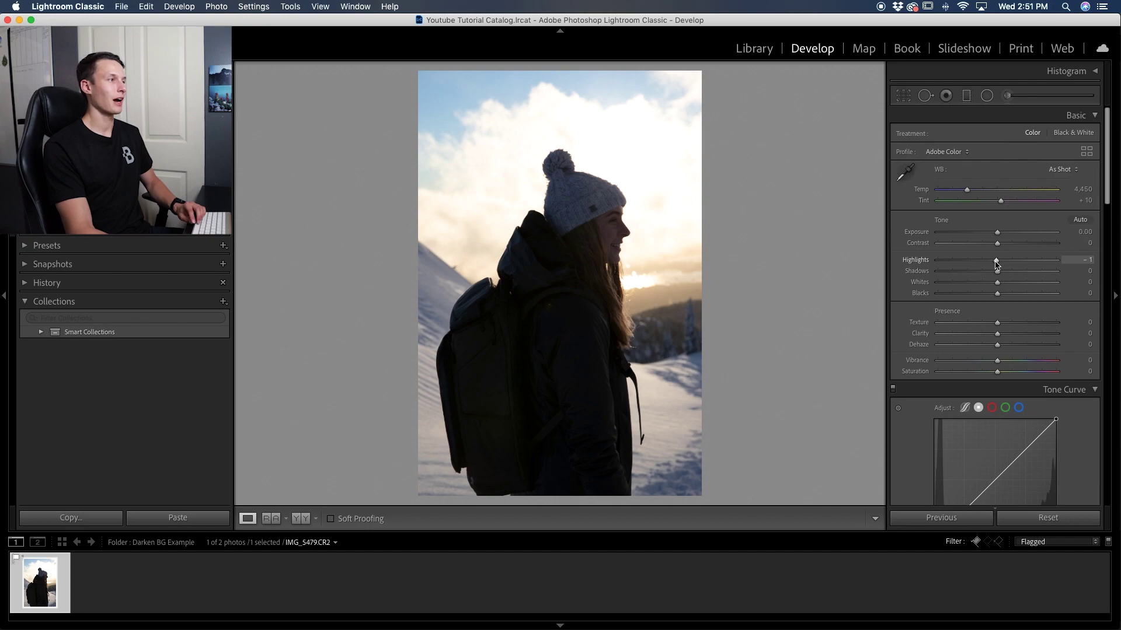
drag(997, 264, 954, 260)
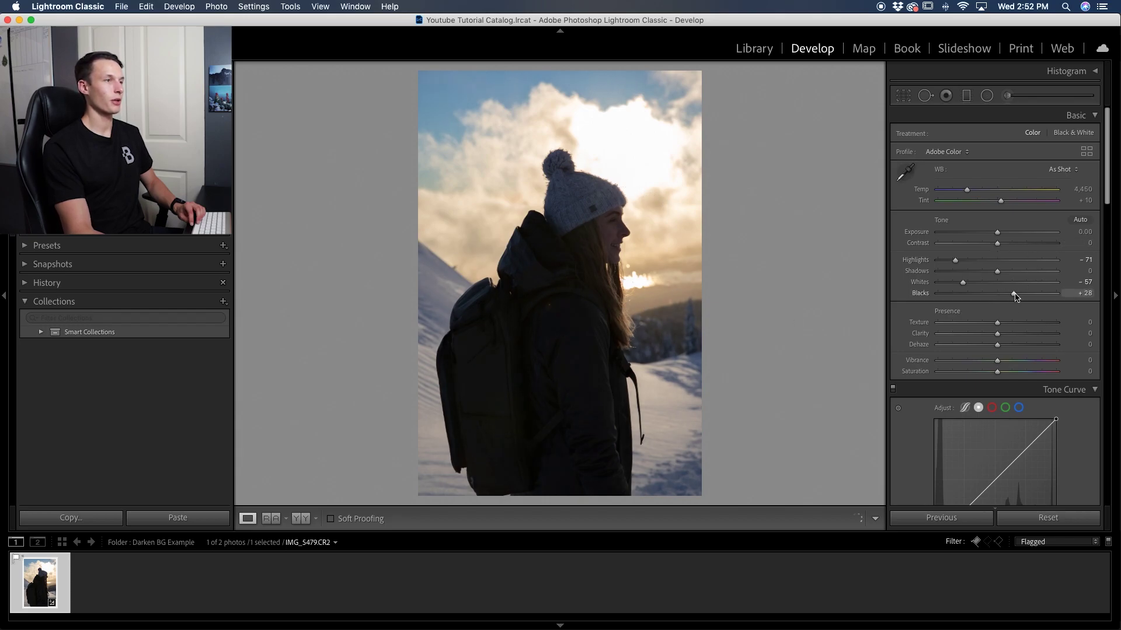
drag(996, 270, 1015, 293)
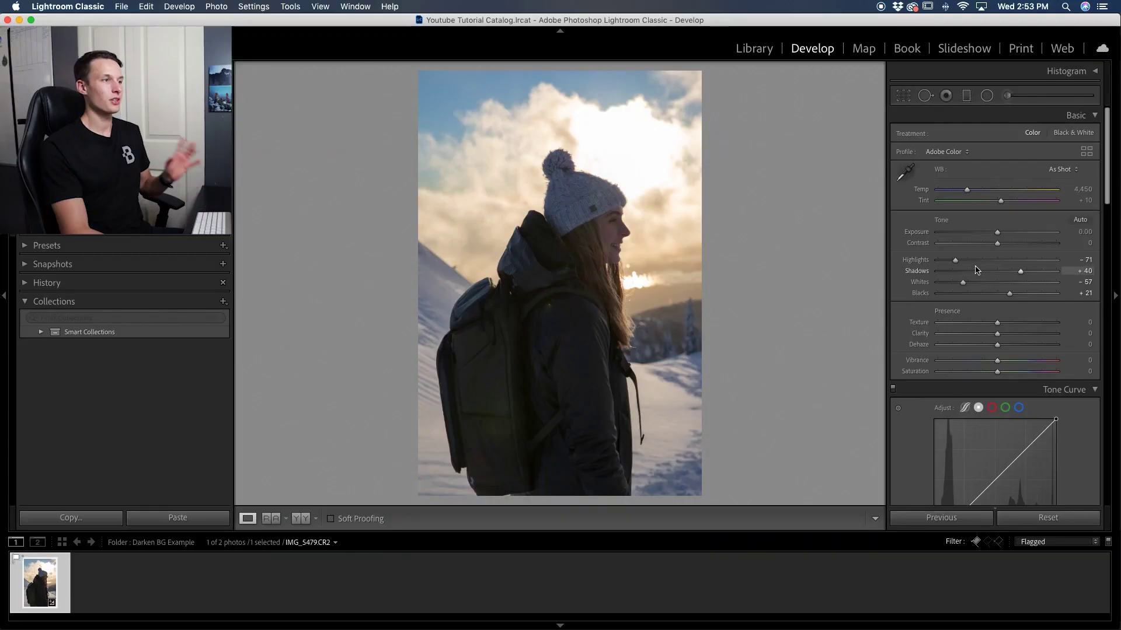
Reset the global edits, then place an oval radial filter around the hiker with exposure 0 and the red overlay showing
click(1031, 523)
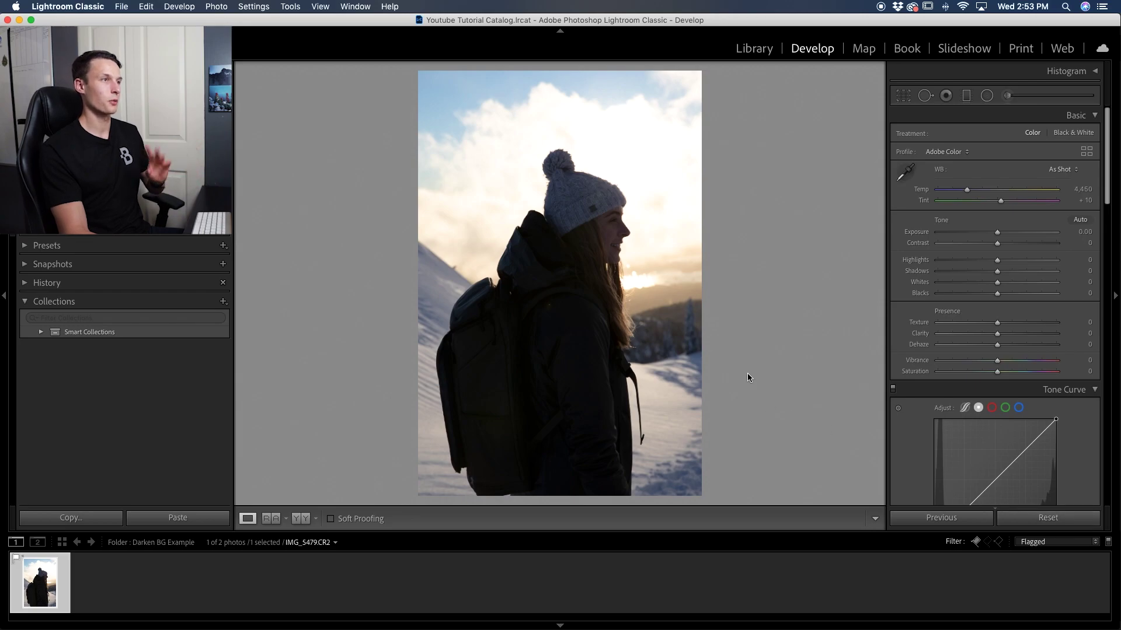
click(986, 96)
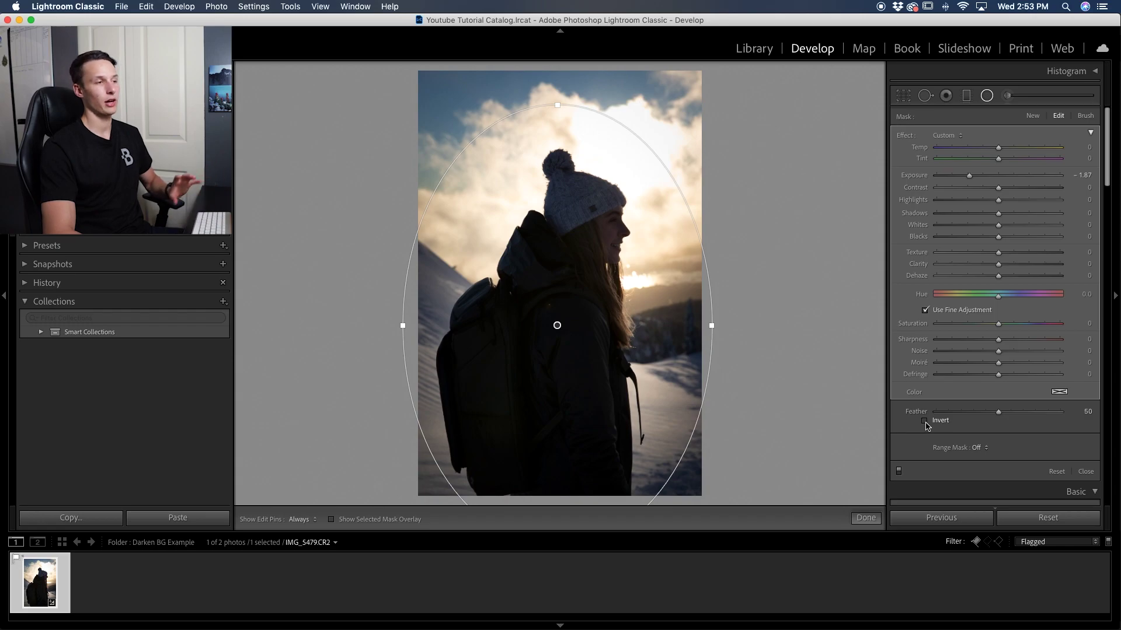
click(925, 421)
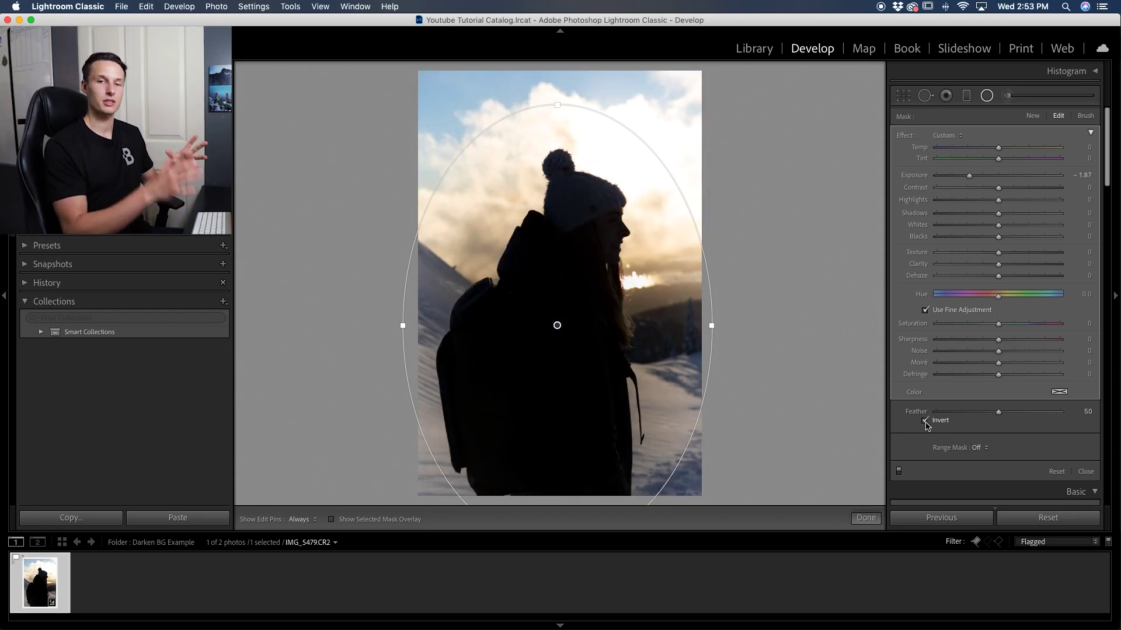
click(926, 422)
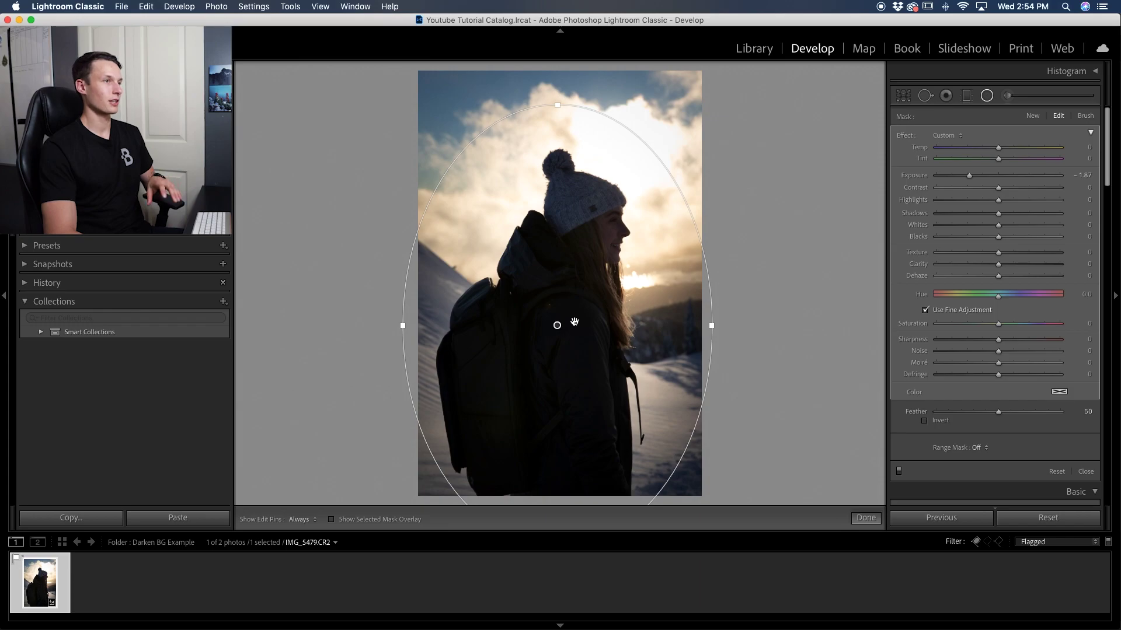
double_click(913, 175)
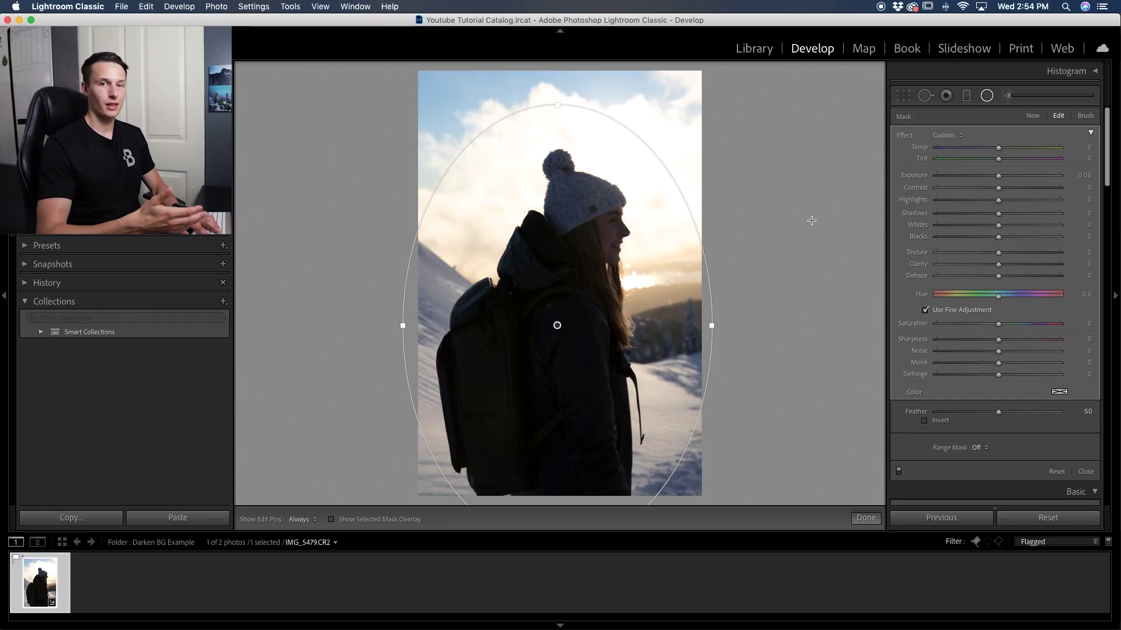
key(o)
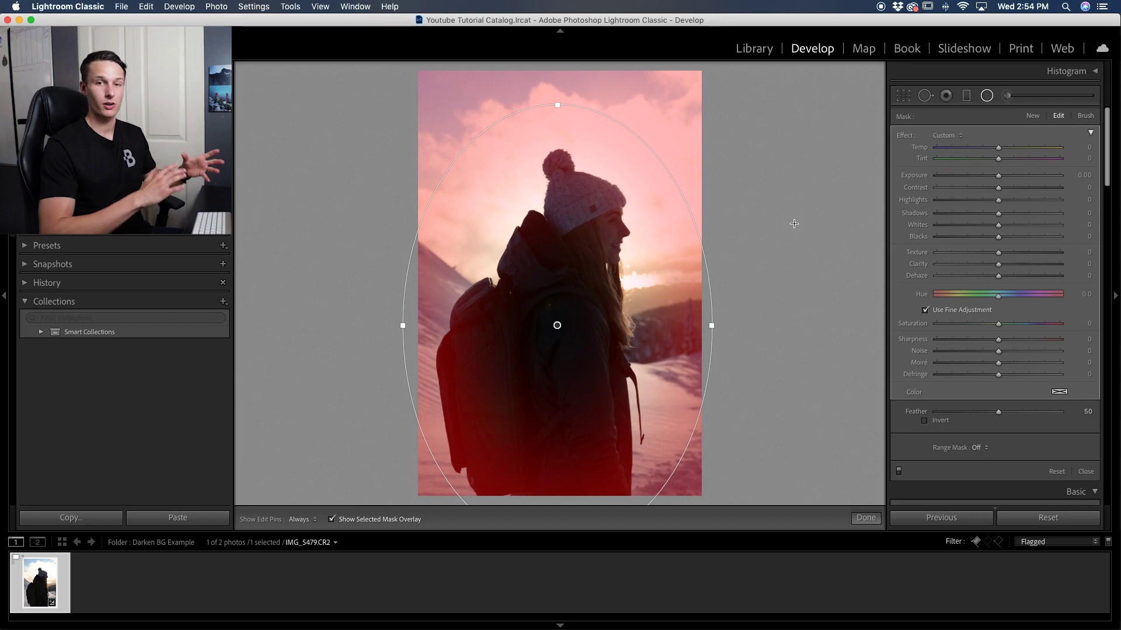
Narrow the oval's sides and lower its top just above the beanie so it hugs the hiker
drag(713, 326, 677, 325)
drag(559, 108, 558, 114)
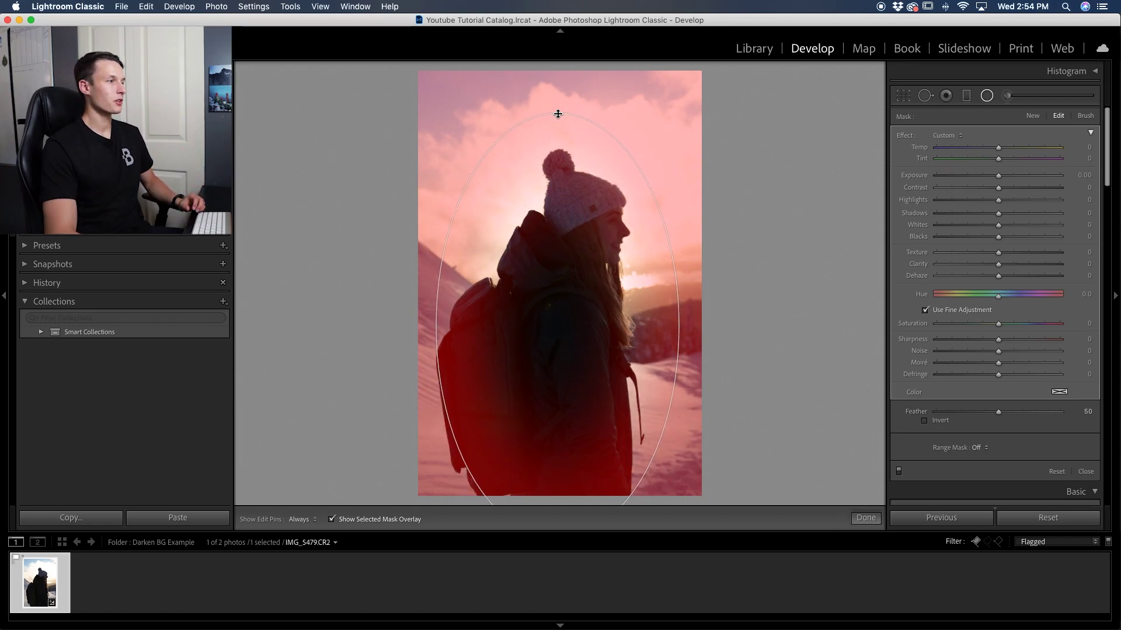
drag(678, 326, 649, 342)
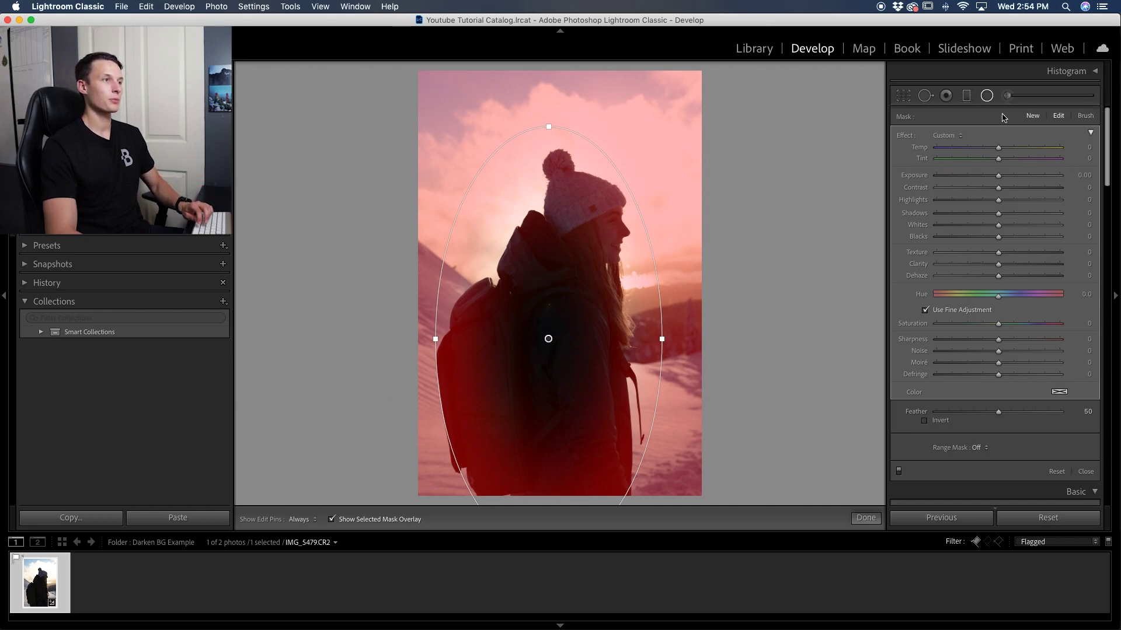
click(1085, 116)
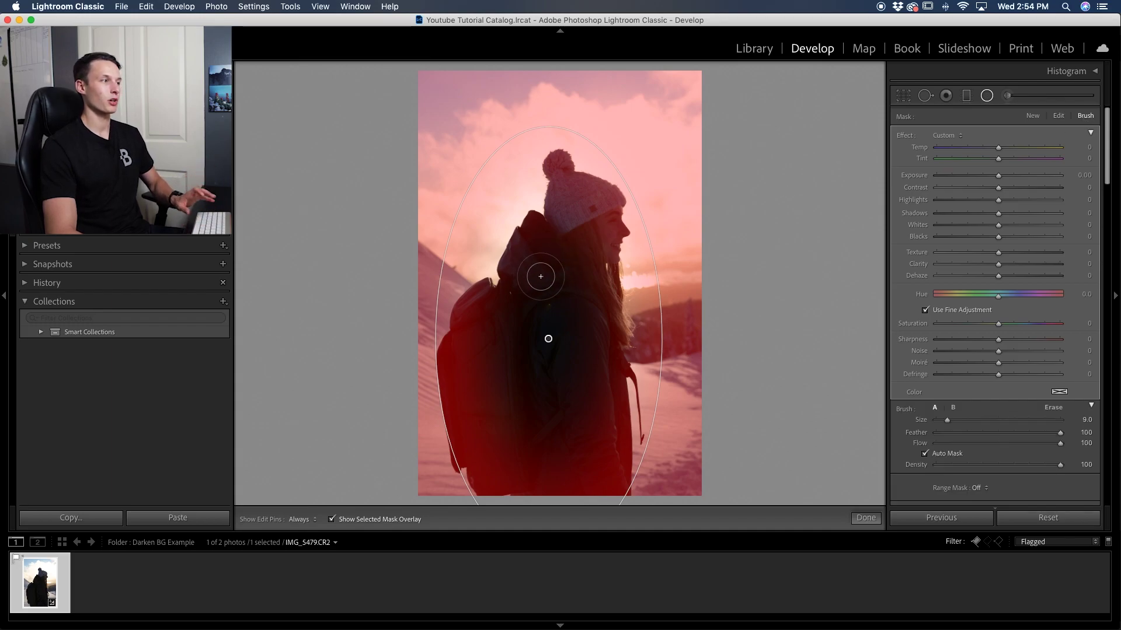
Erase the radial mask from the hiker's backpack, jacket and beanie with the Erase brush
click(1052, 408)
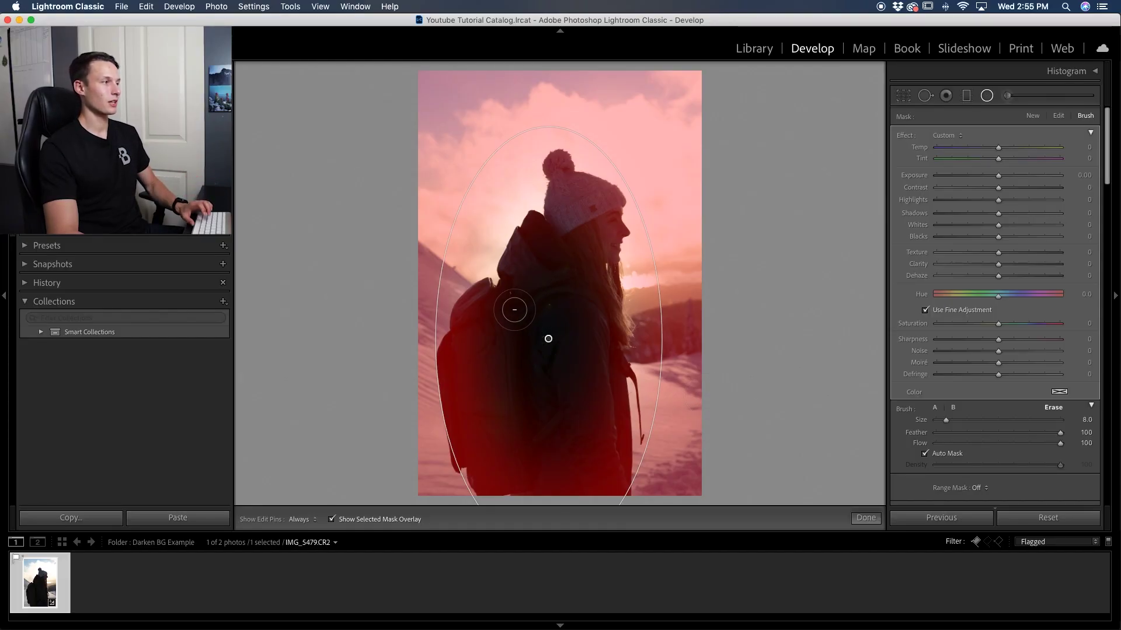
key(h)
mouse_move(481, 319)
mouse_down()
mouse_move(451, 349)
mouse_move(453, 417)
mouse_move(448, 377)
mouse_move(462, 464)
mouse_move(470, 452)
mouse_move(480, 462)
mouse_move(486, 494)
mouse_move(604, 474)
mouse_move(606, 441)
mouse_move(603, 500)
mouse_move(612, 374)
mouse_move(579, 202)
mouse_move(570, 234)
mouse_move(586, 222)
mouse_move(603, 251)
mouse_move(602, 235)
mouse_move(598, 209)
mouse_move(564, 191)
mouse_move(557, 160)
mouse_move(564, 177)
mouse_move(607, 197)
mouse_up()
scroll(484, 495, up, 3)
scroll(575, 199, down, 3)
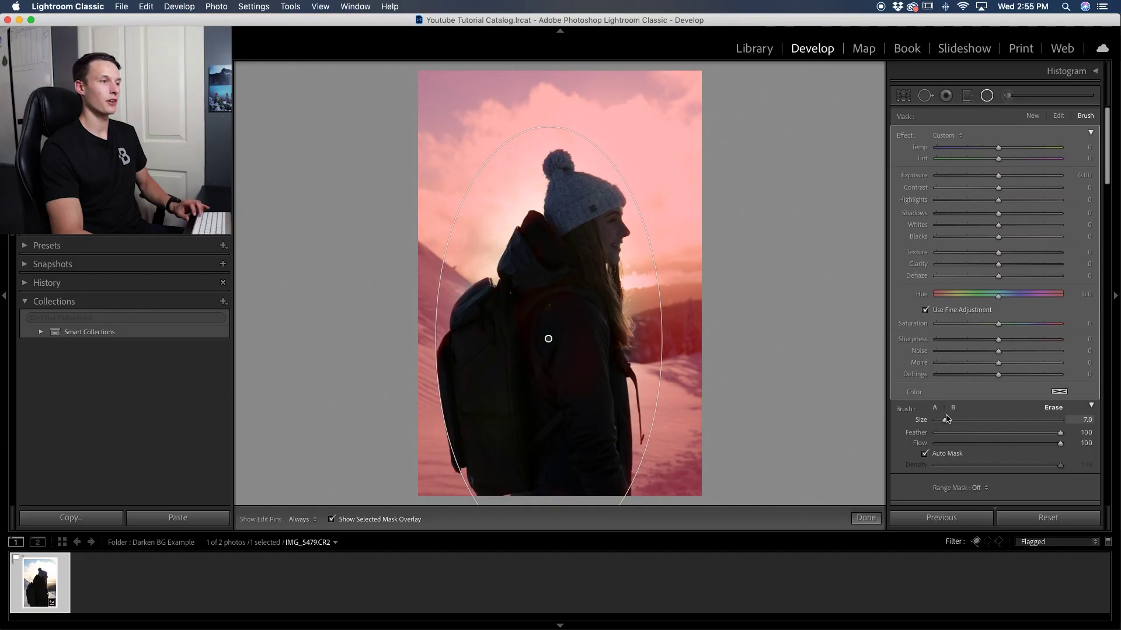
Return the brush to Add, check the filter outline, and hide the red mask overlay
click(935, 408)
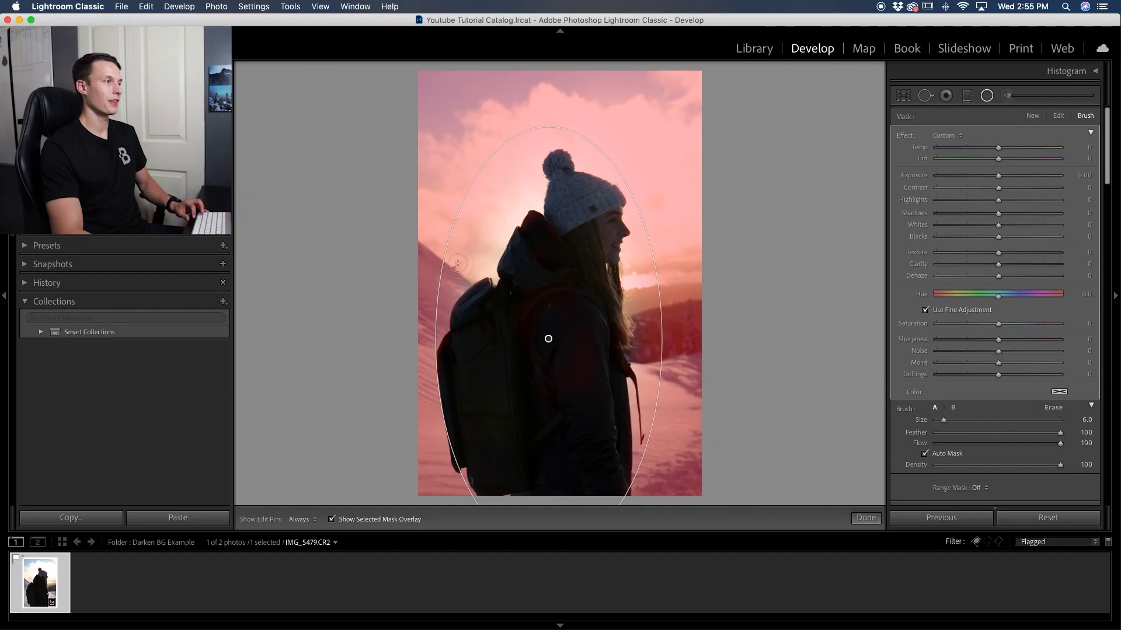
key(h)
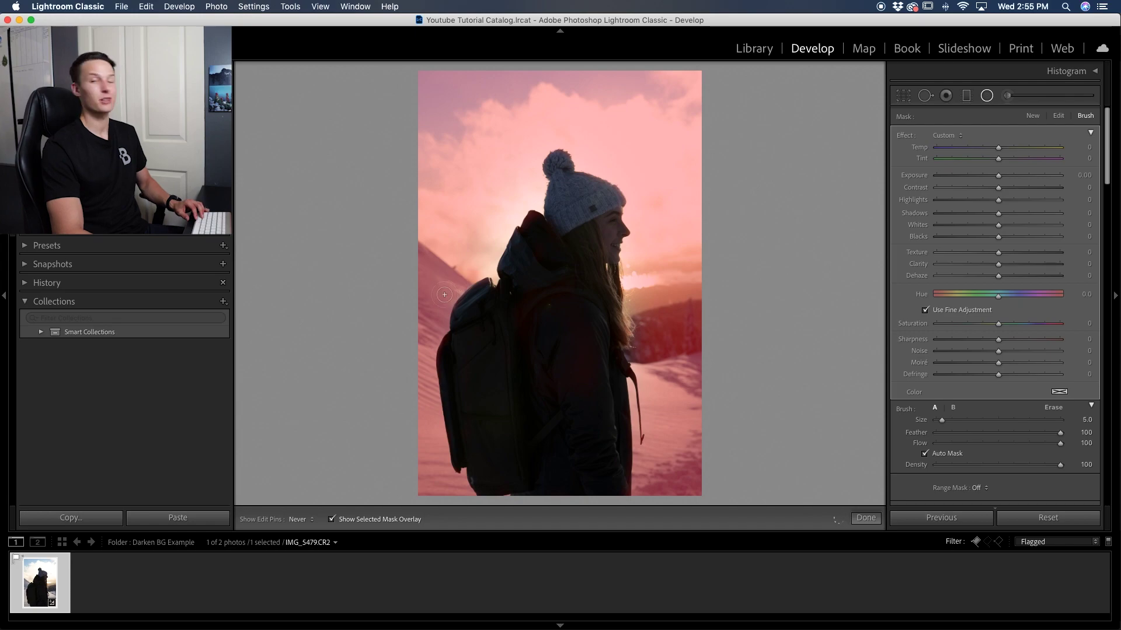
key(h)
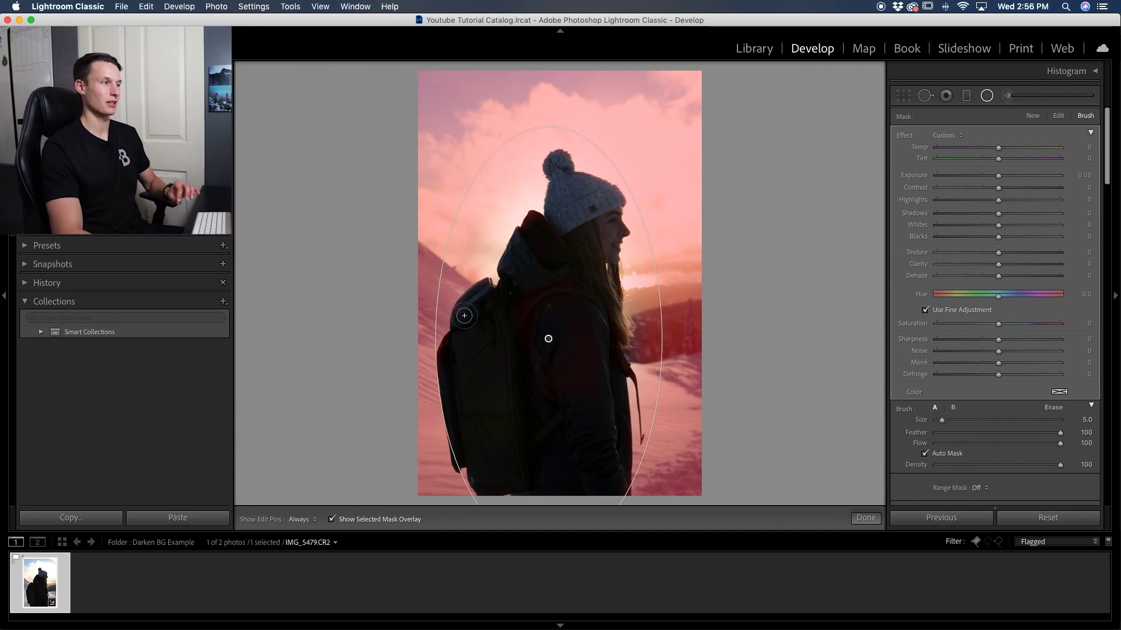
key(h)
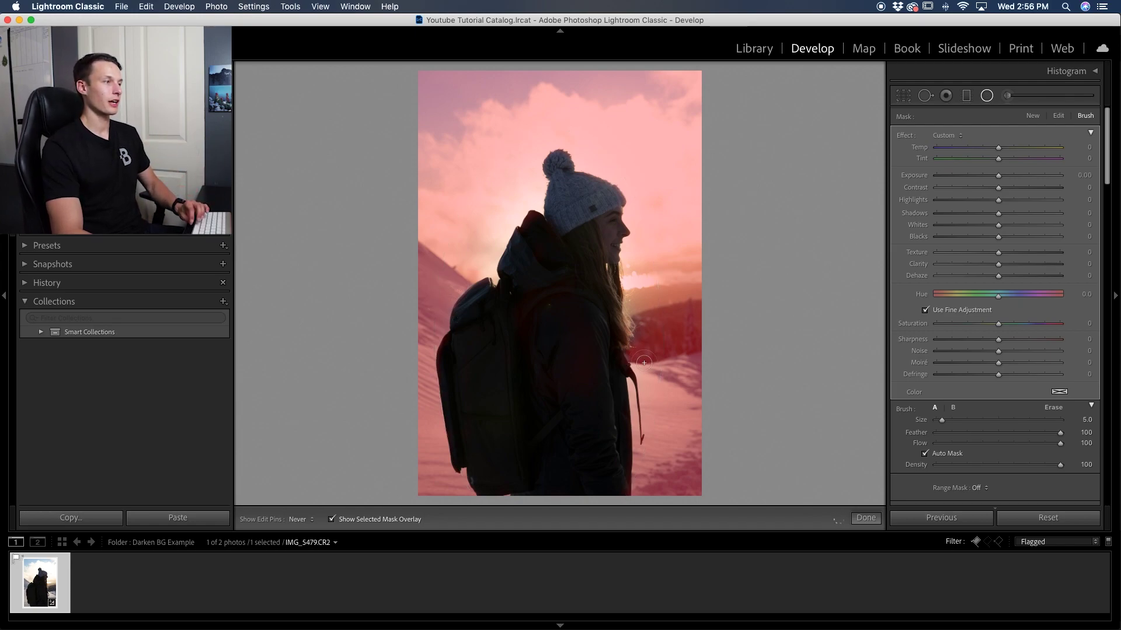
key(h)
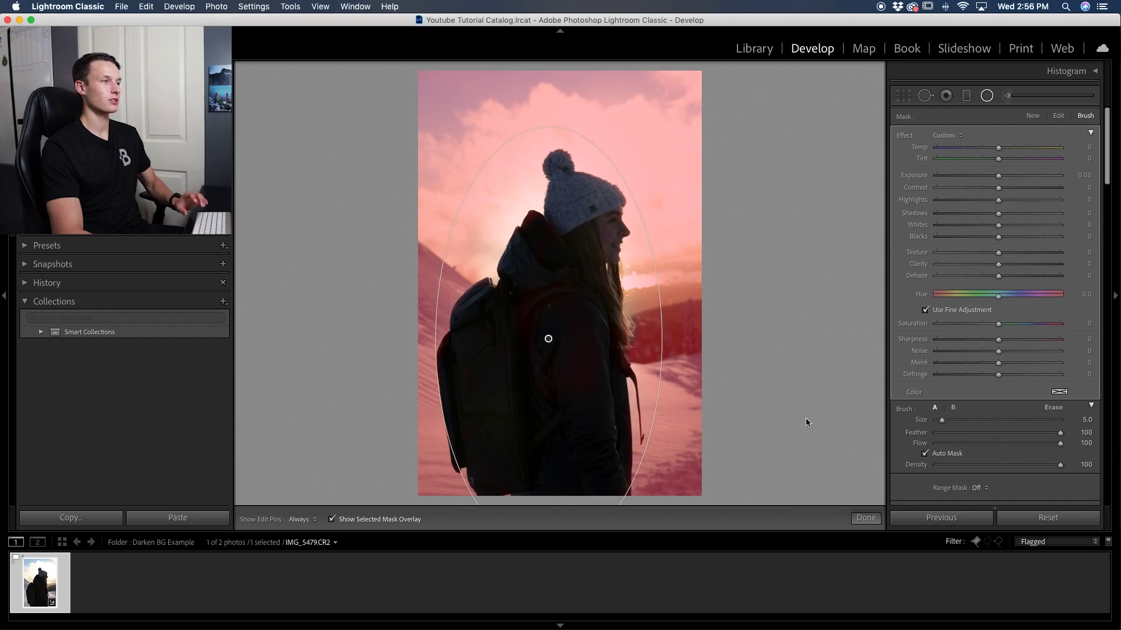
key(o)
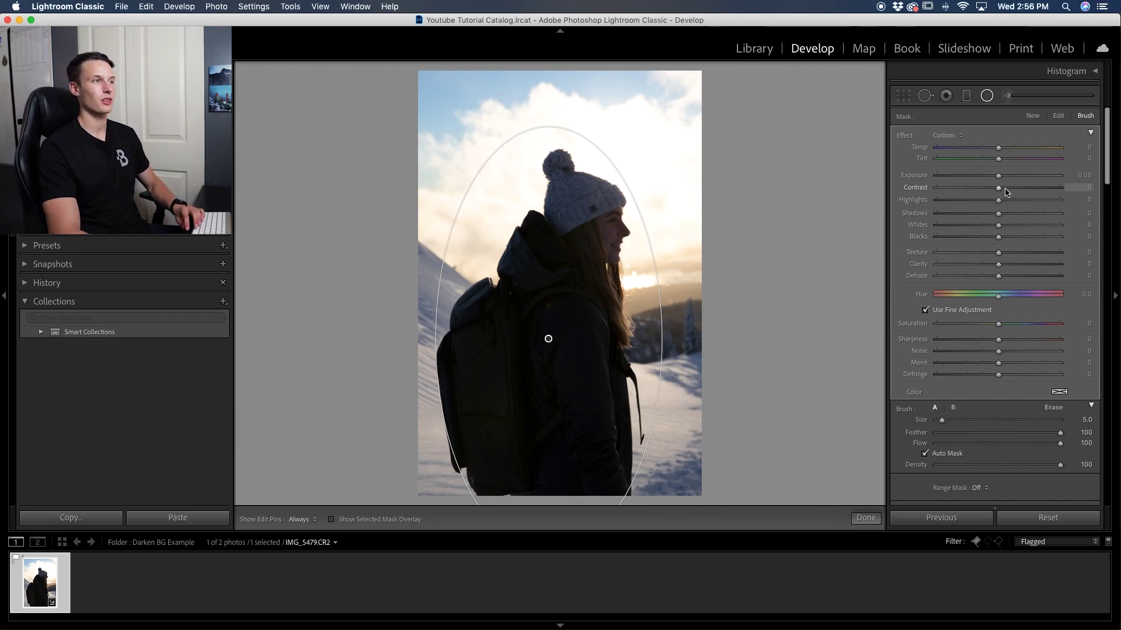
Lower the radial mask's exposure to −1.02 and close the filter
scroll(1000, 176, down, 1)
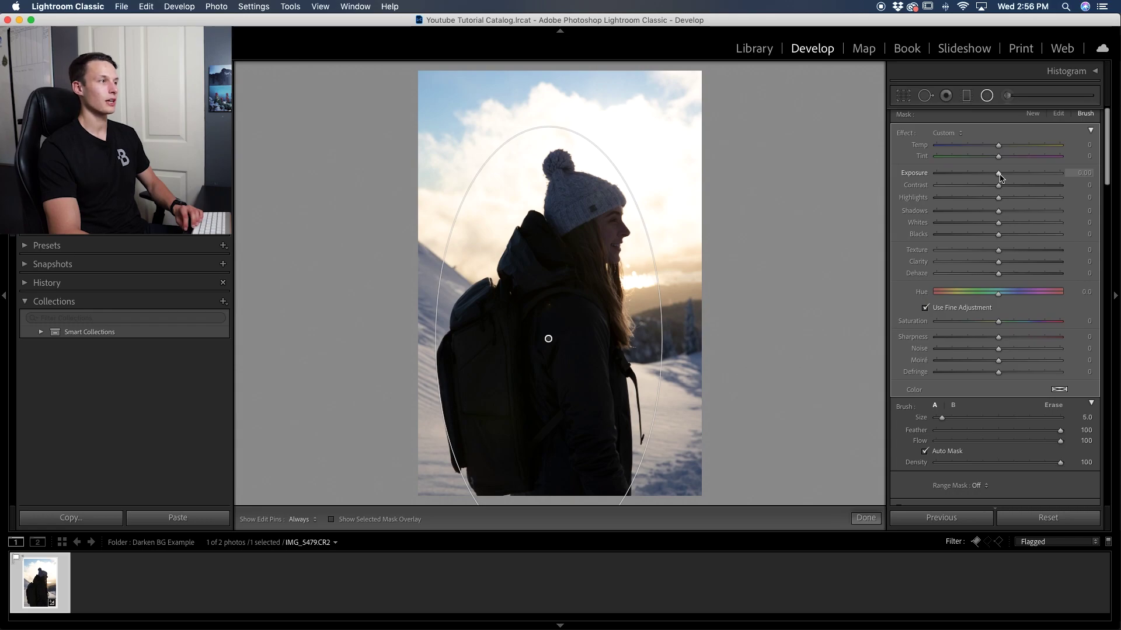
drag(1000, 176, 986, 176)
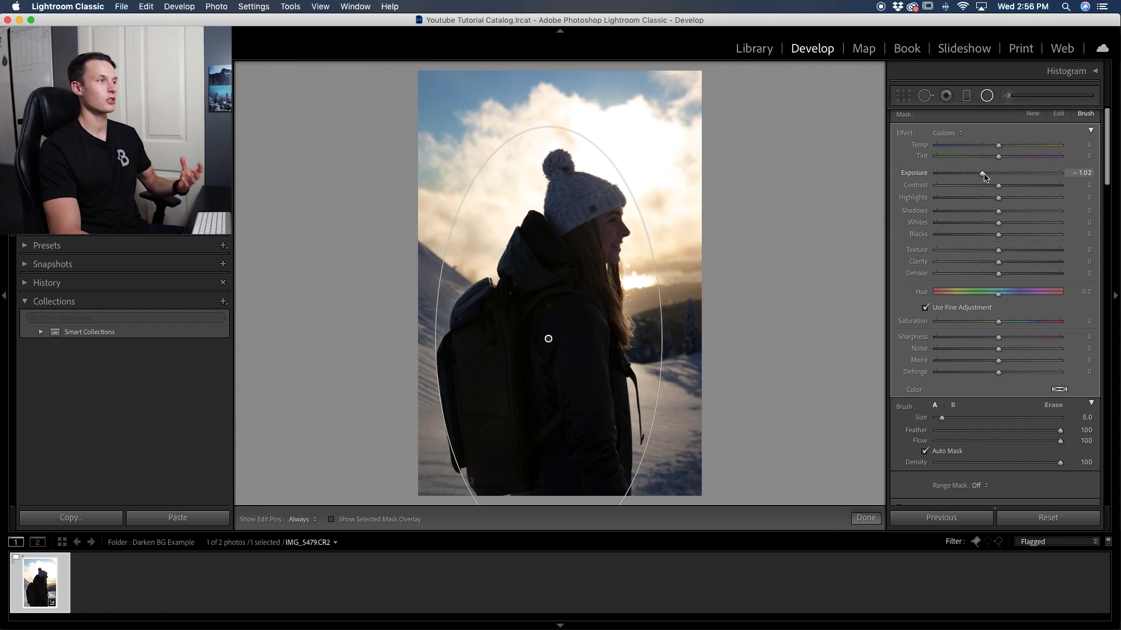
scroll(989, 177, up, 1)
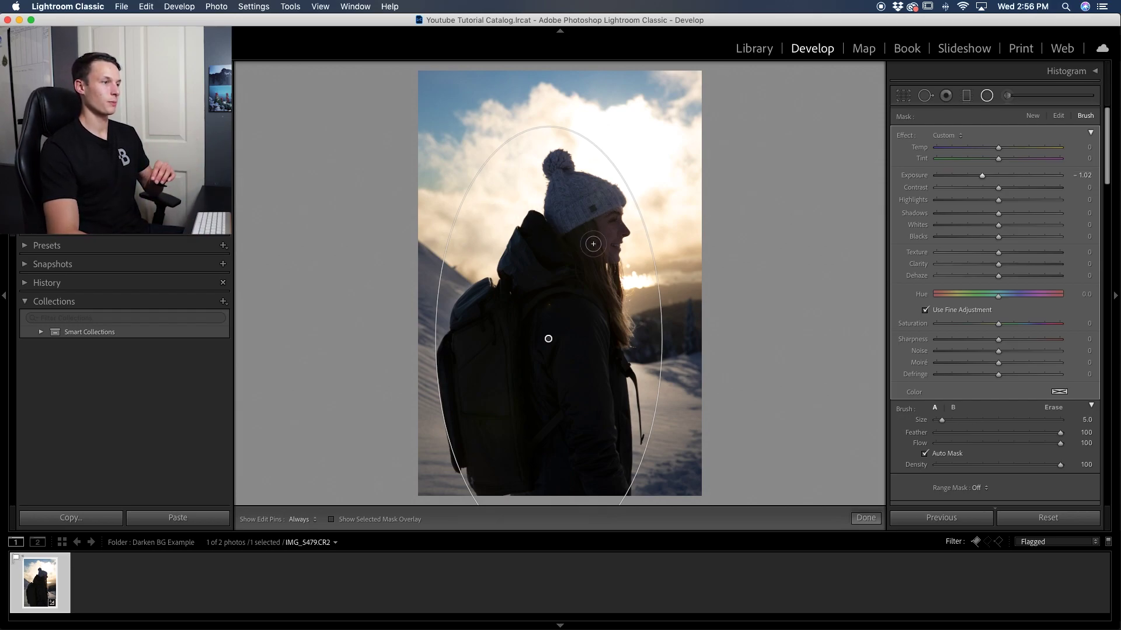
key(k)
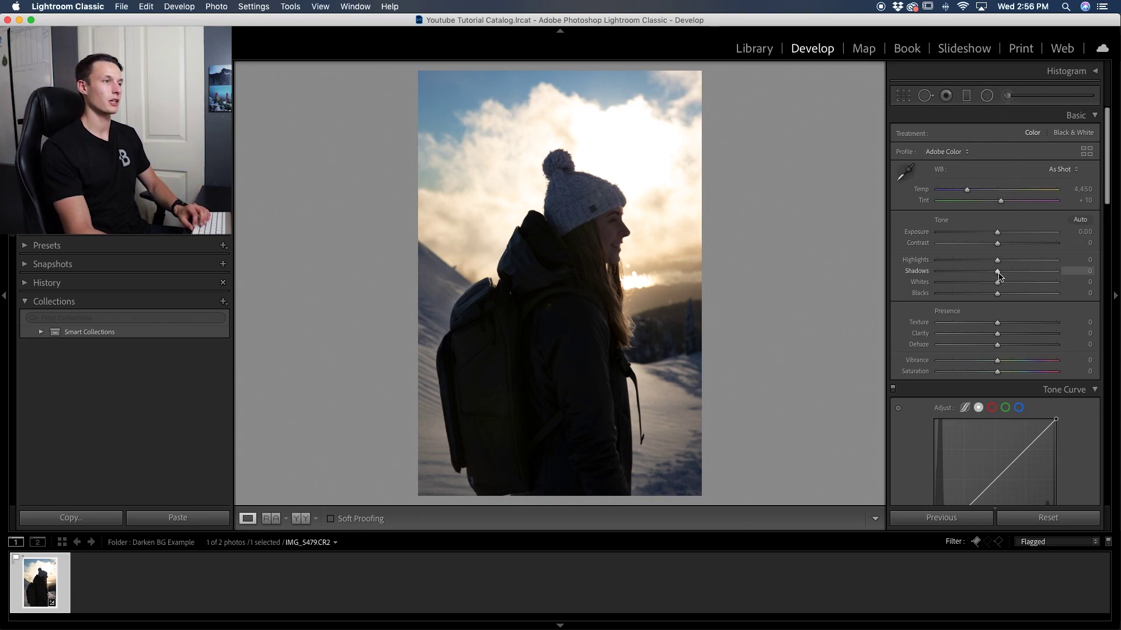
Try Shadows +37 and Contrast +12, then reset the photo to its original state
drag(997, 273, 1016, 272)
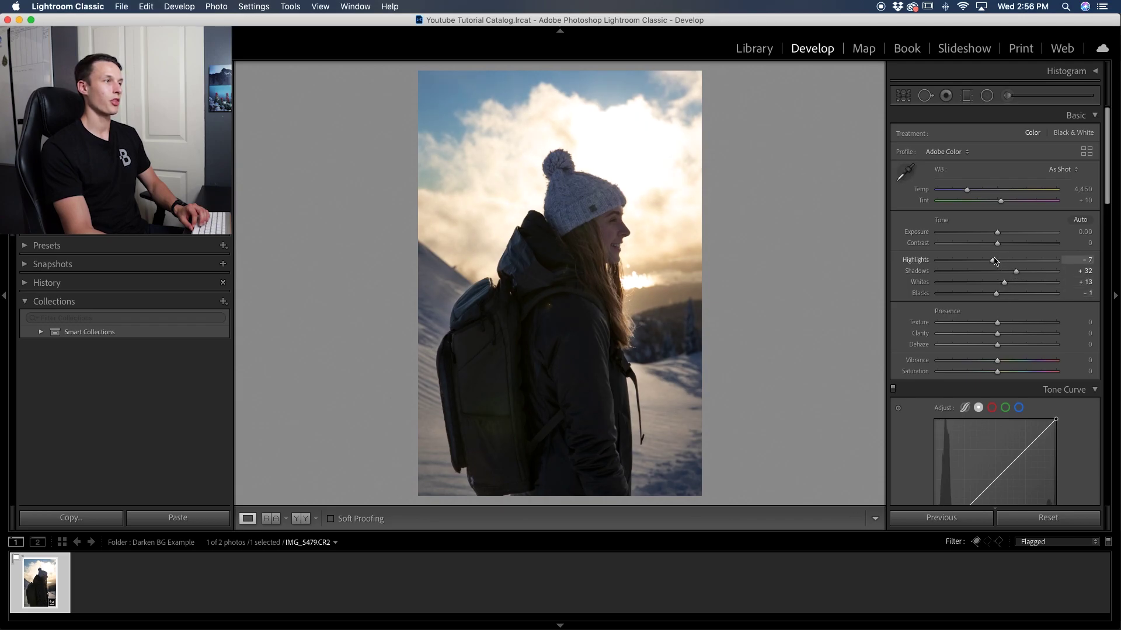
drag(997, 243, 1020, 274)
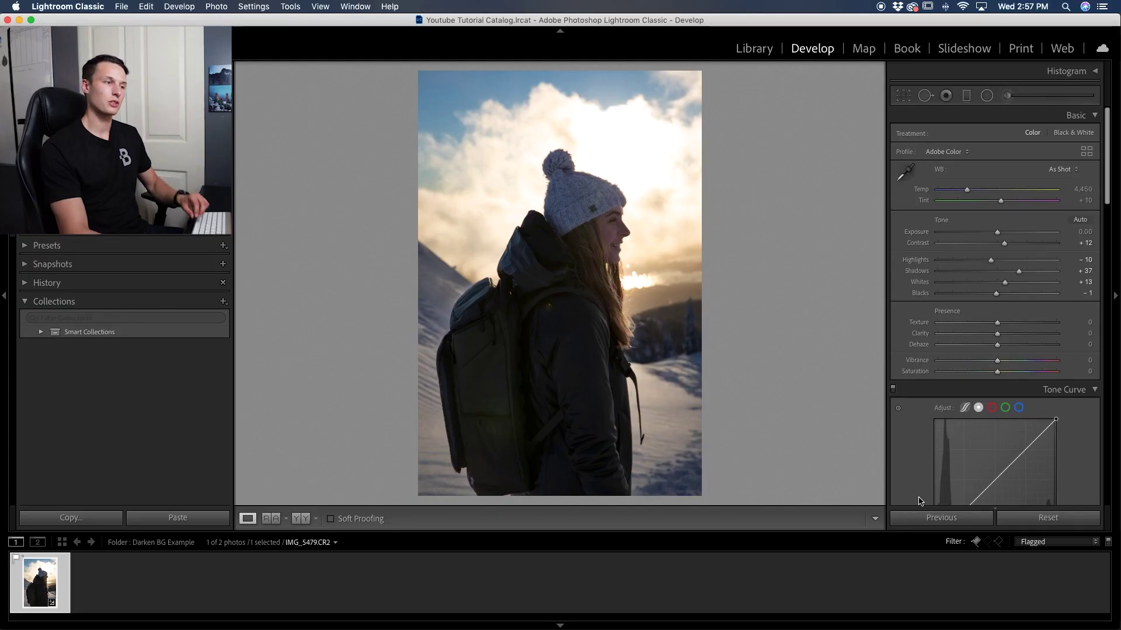
click(1030, 520)
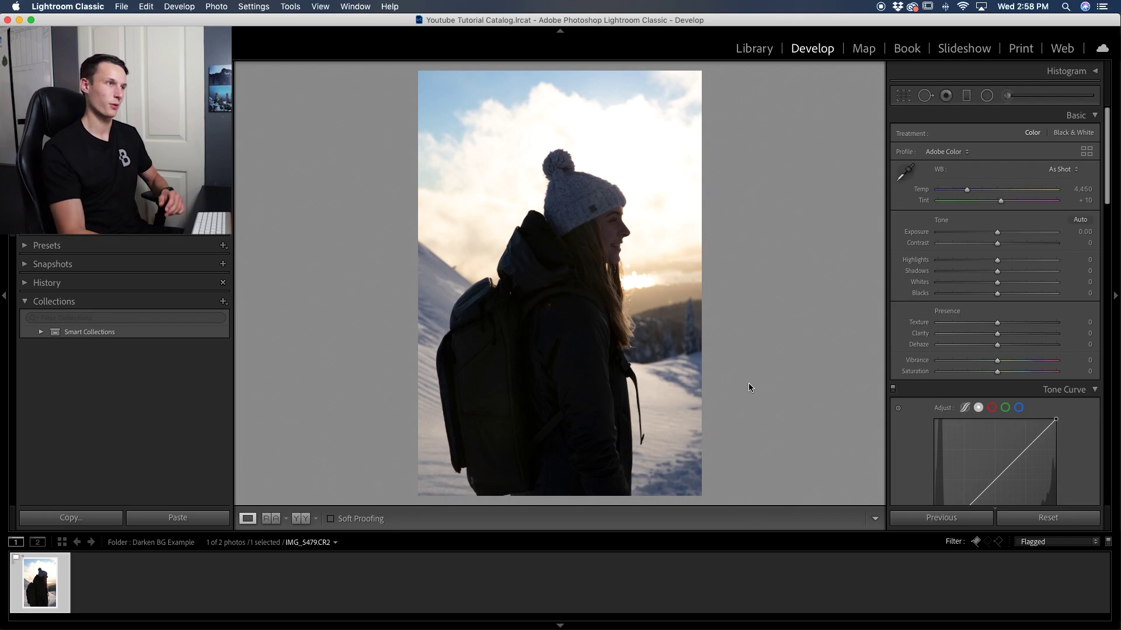
Drag a graduated filter from sky to jacket, zero its exposure, and shift it to cover only the sky
click(965, 97)
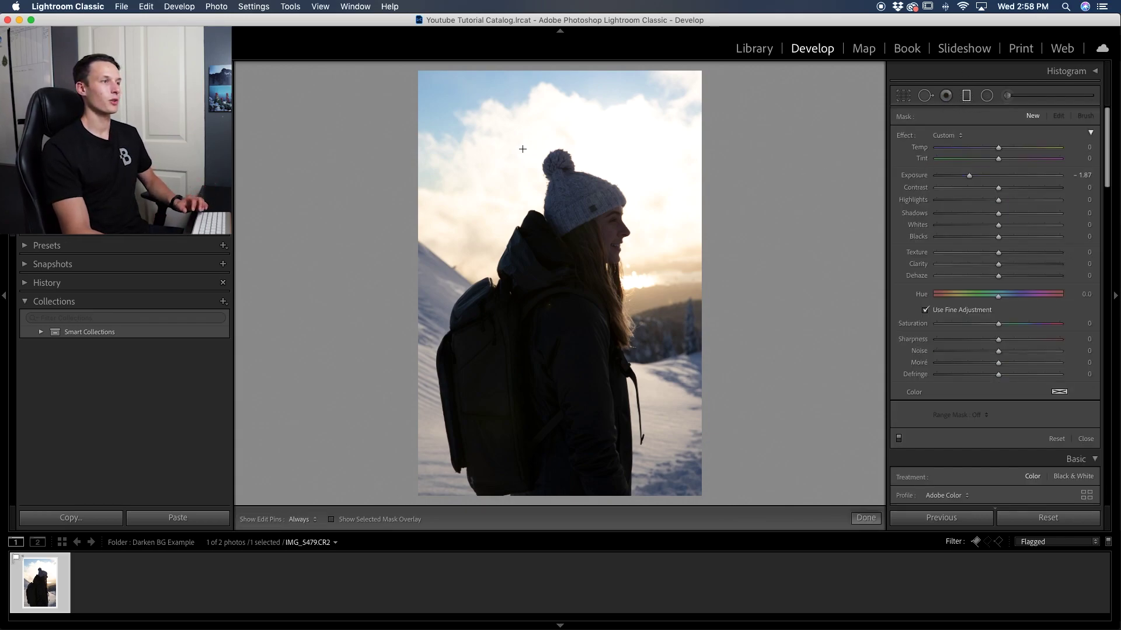
drag(553, 119, 536, 367)
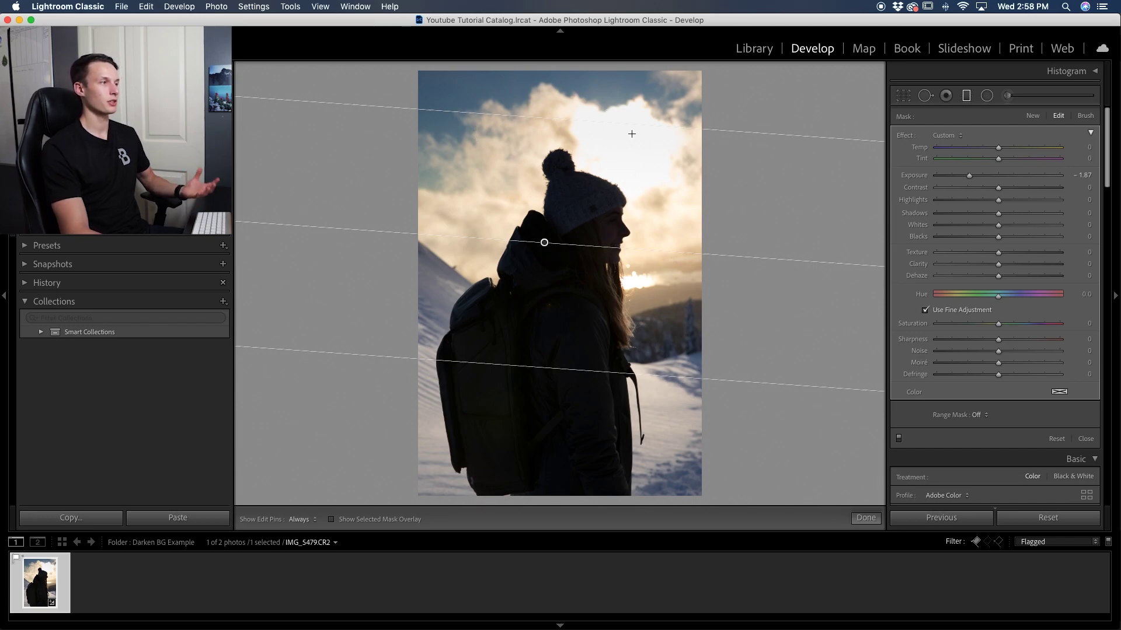
double_click(914, 176)
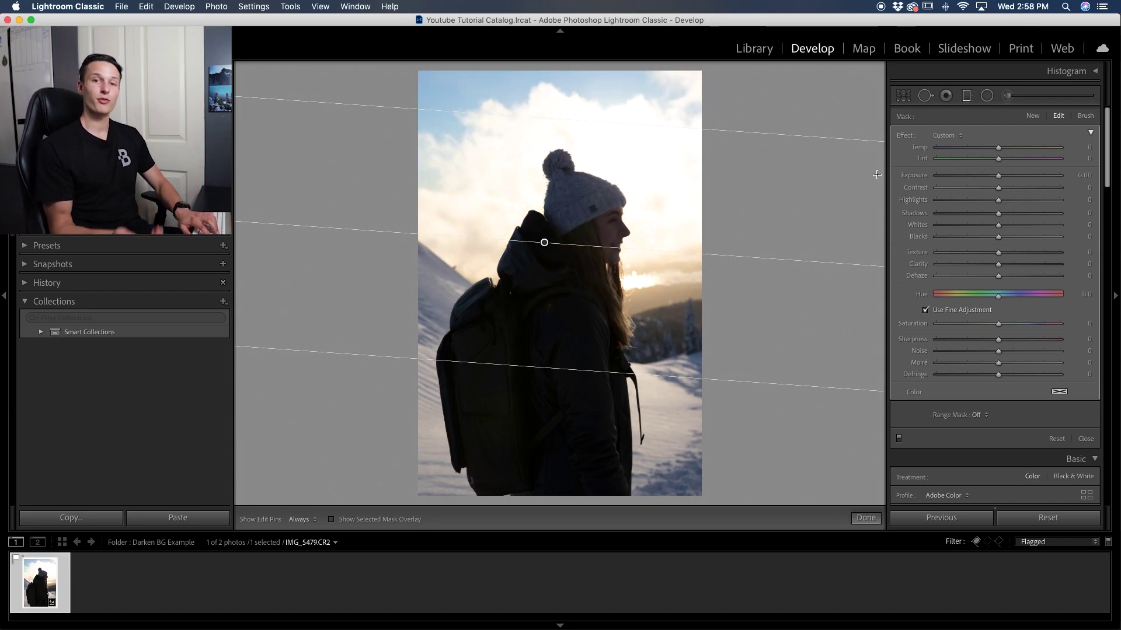
key(o)
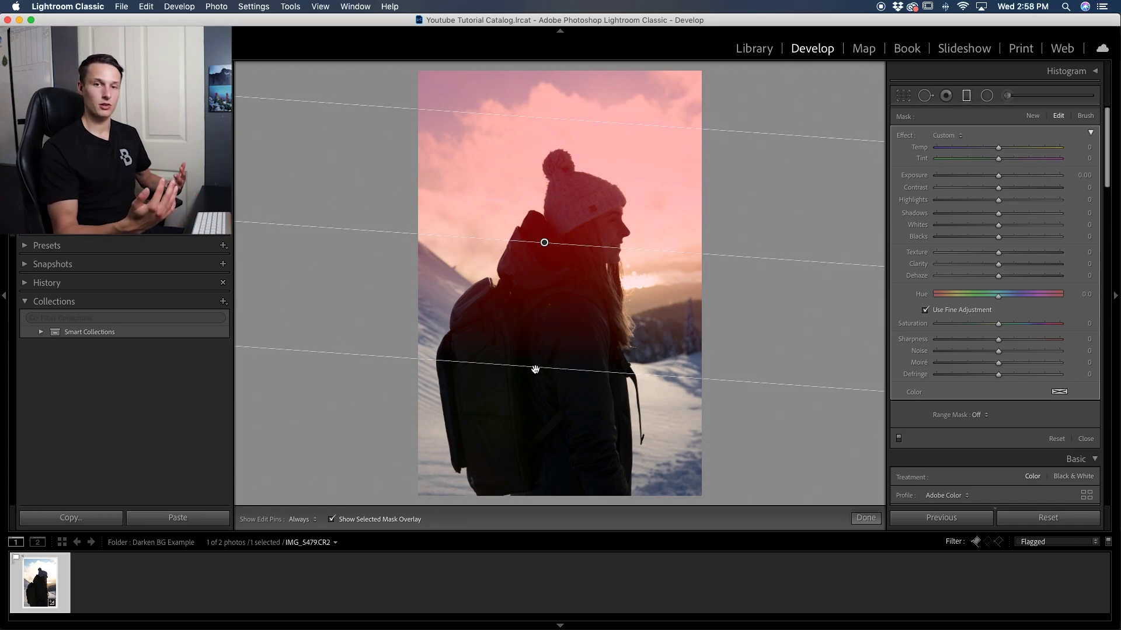
drag(535, 369, 545, 408)
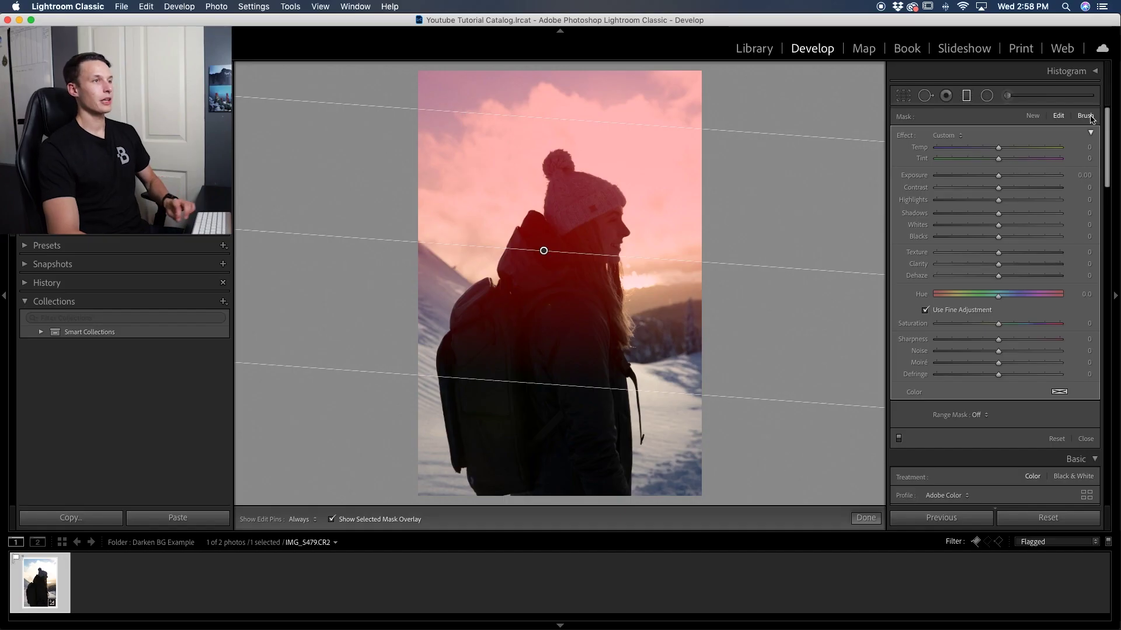
Erase the graduated mask from the hiker's backpack, jacket and beanie
click(1086, 119)
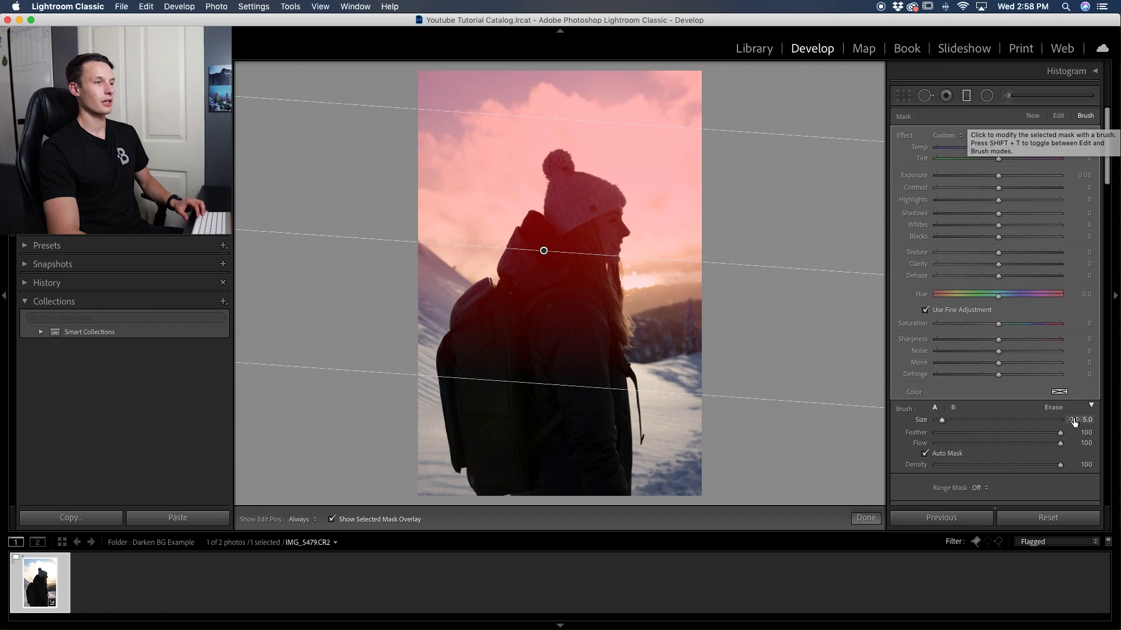
click(1054, 408)
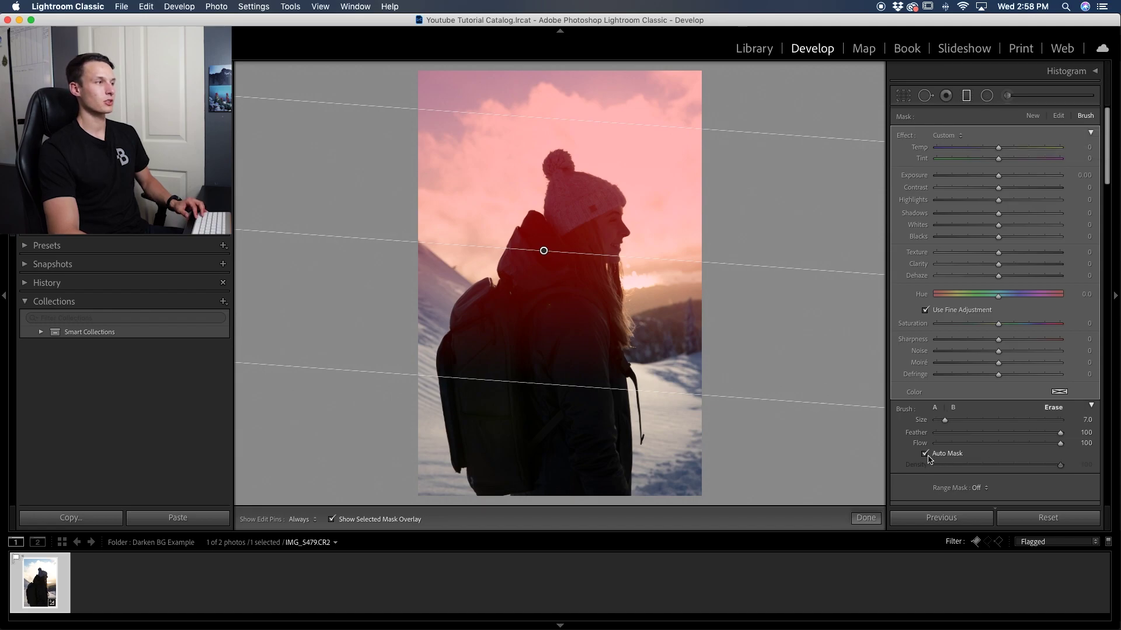
scroll(513, 301, up, 3)
key(h)
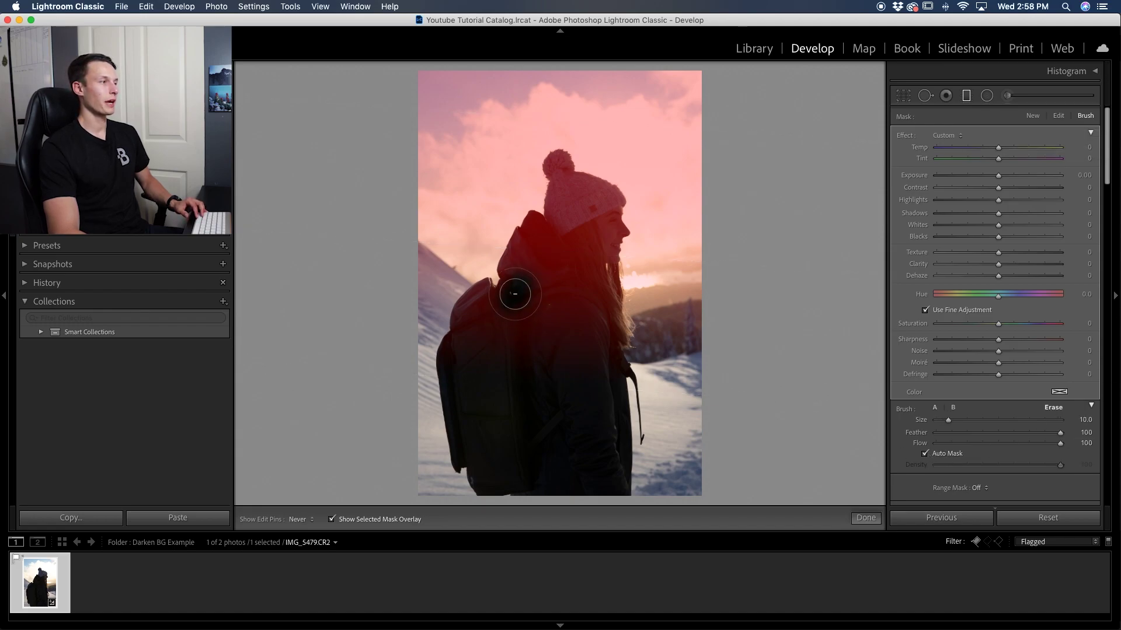
mouse_move(477, 315)
mouse_down()
mouse_move(458, 332)
mouse_move(472, 334)
mouse_move(476, 360)
mouse_move(518, 349)
mouse_move(536, 305)
mouse_move(560, 349)
mouse_move(595, 362)
mouse_move(601, 328)
mouse_move(583, 253)
mouse_move(558, 239)
mouse_move(531, 259)
mouse_move(537, 228)
mouse_move(516, 270)
mouse_move(534, 228)
mouse_move(560, 224)
mouse_move(601, 289)
mouse_move(608, 218)
mouse_move(591, 195)
mouse_move(559, 209)
mouse_up()
scroll(560, 209, down, 7)
Toggle the filter's guide lines to check the mask, then hide the overlay
key(h)
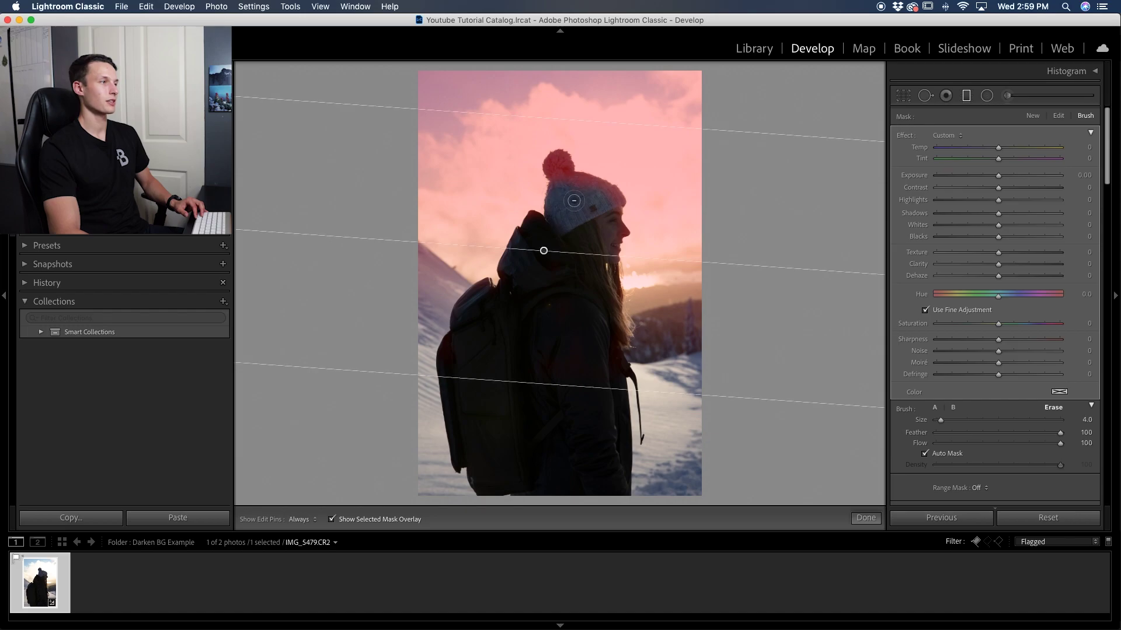
key(h)
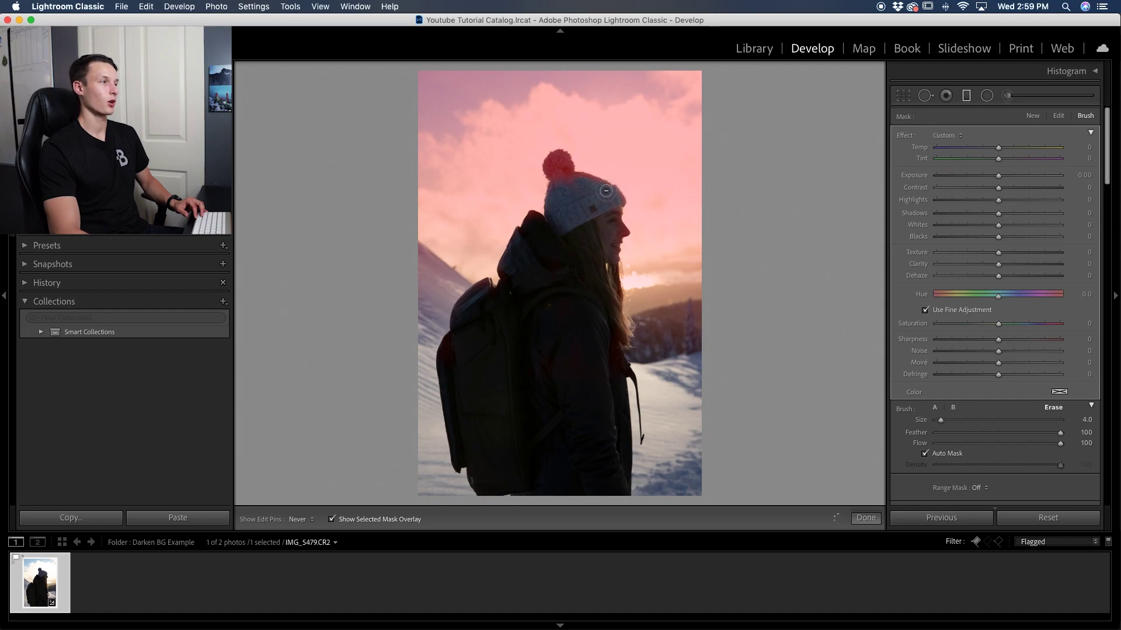
key(h)
scroll(652, 214, down, 2)
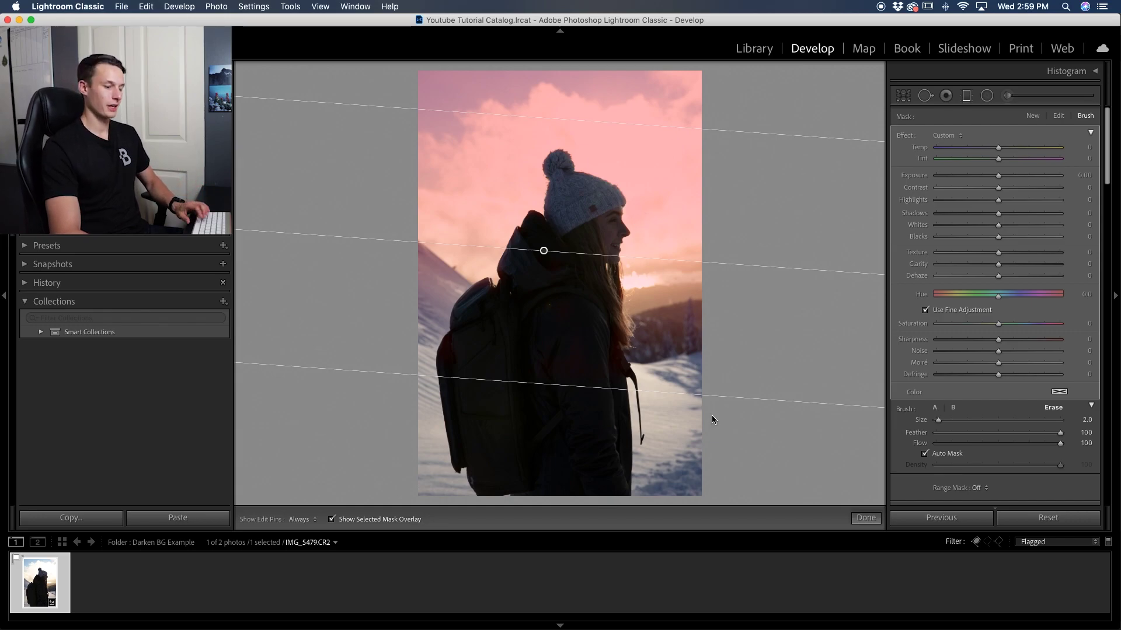
key(o)
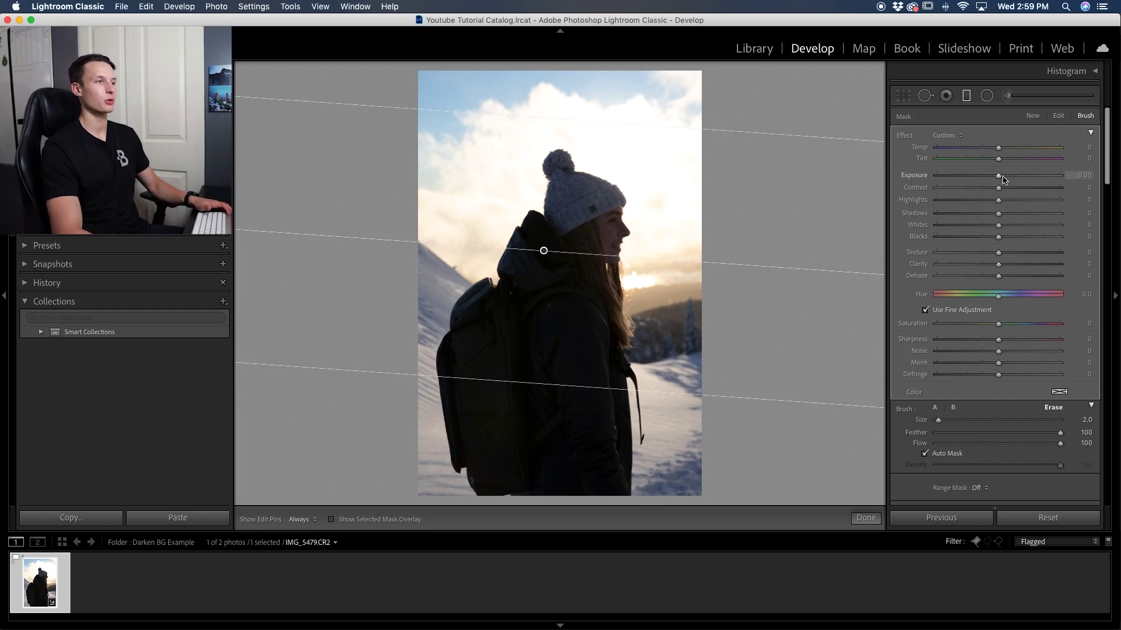
Give the sky filter Exposure −1.32, Highlights −21, Whites −12 and Shadows +11
drag(998, 176, 977, 176)
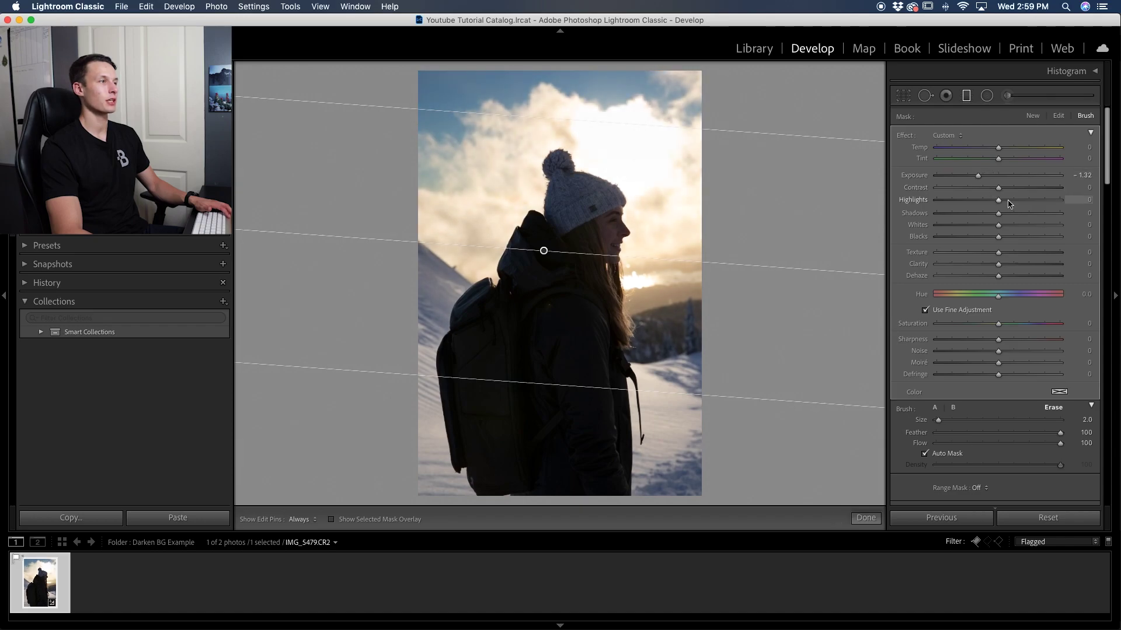
click(985, 201)
click(990, 224)
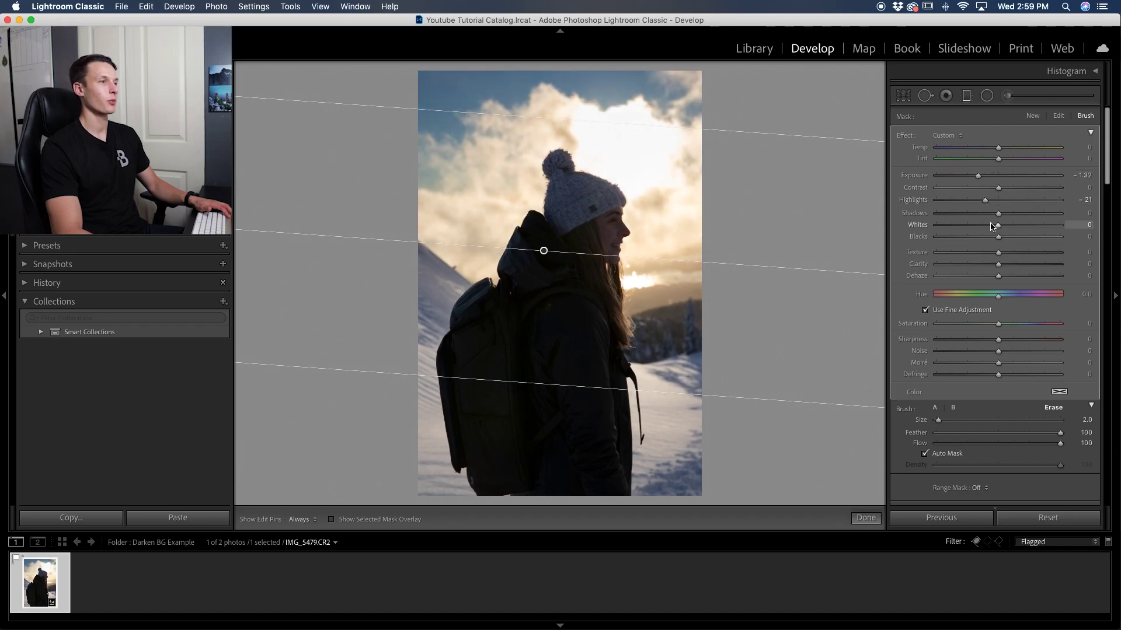
click(1005, 214)
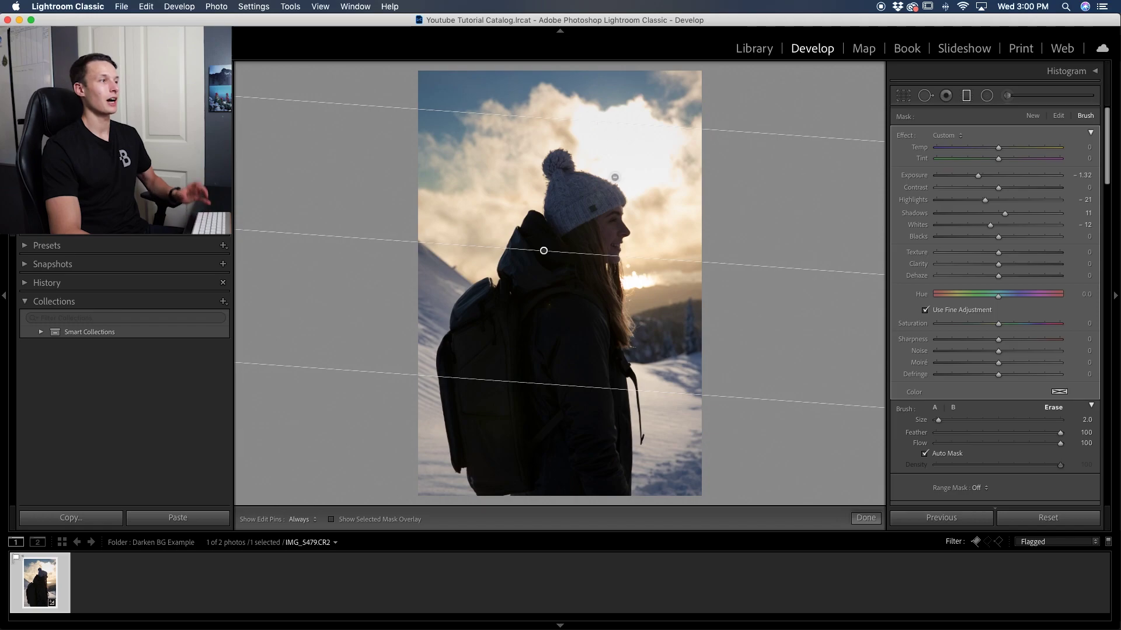
Close the graduated filter, then raise global Shadows and lower Highlights slightly
click(864, 520)
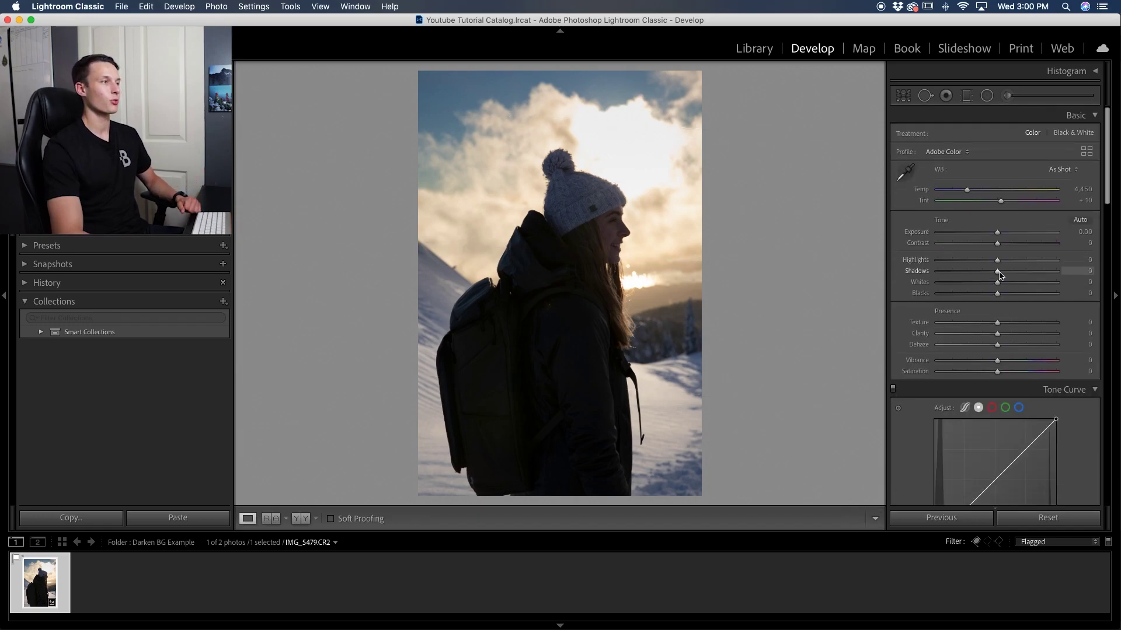
mouse_move(996, 271)
mouse_down()
mouse_move(1011, 272)
mouse_move(1005, 293)
mouse_move(1020, 273)
mouse_move(1005, 284)
mouse_move(1003, 264)
mouse_up()
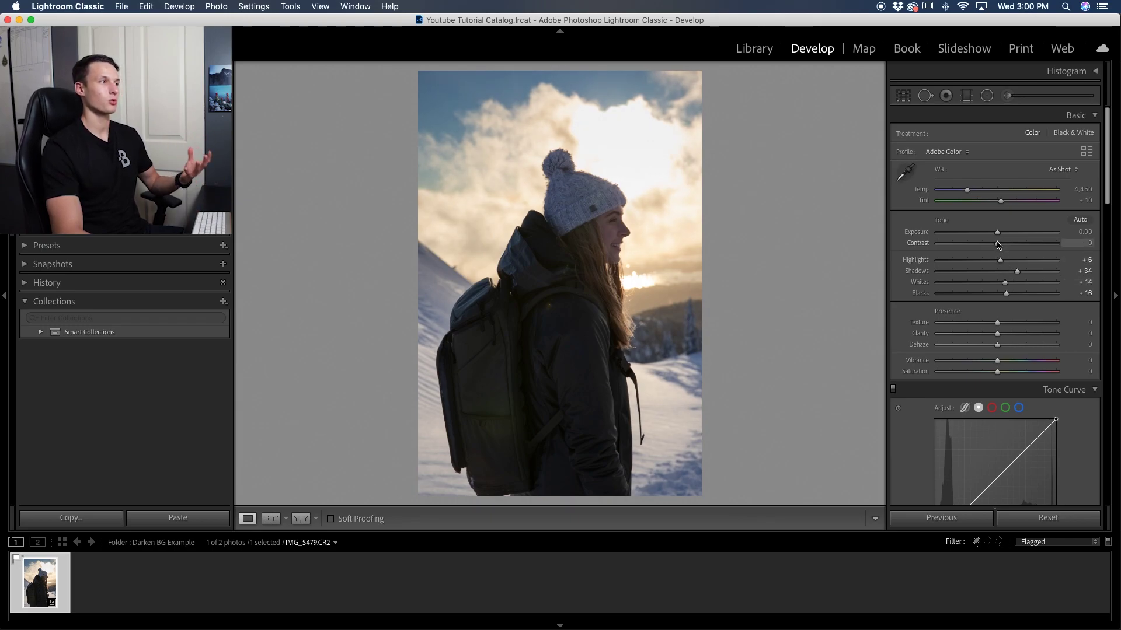
drag(999, 261, 993, 262)
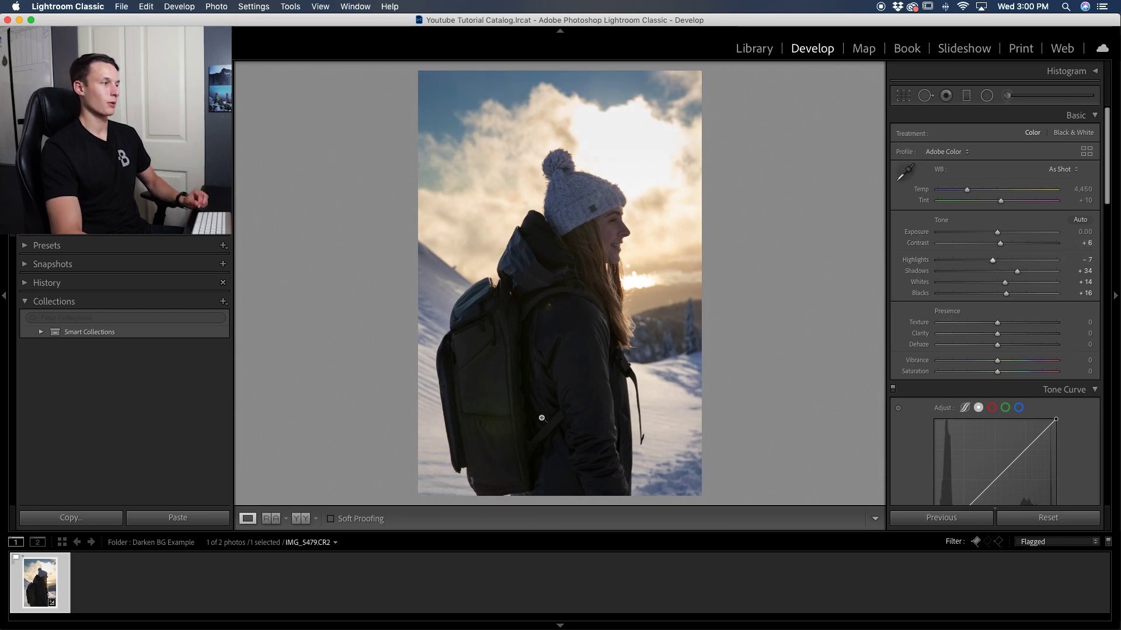
Compare Before/After side by side, return to Loupe view, and reset the photo
click(300, 519)
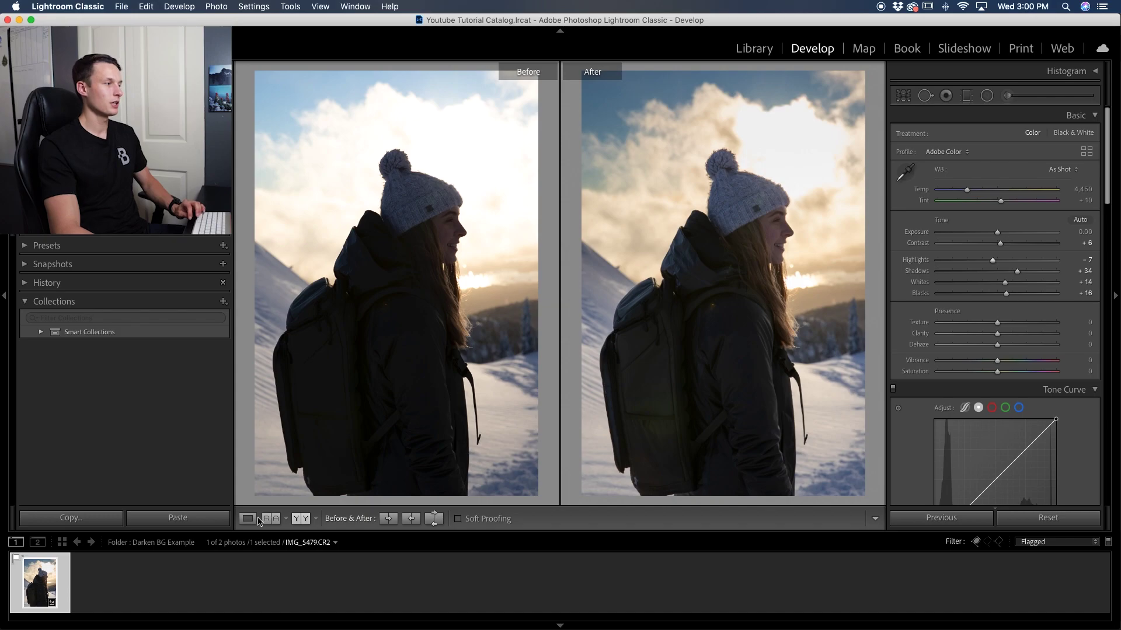
click(255, 519)
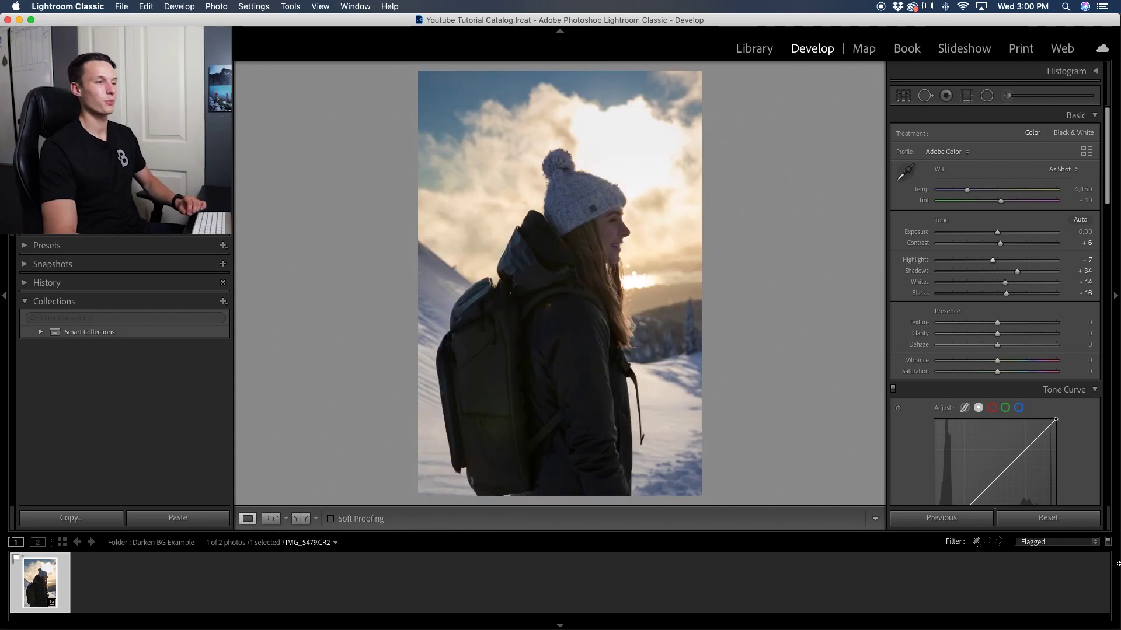
click(1045, 521)
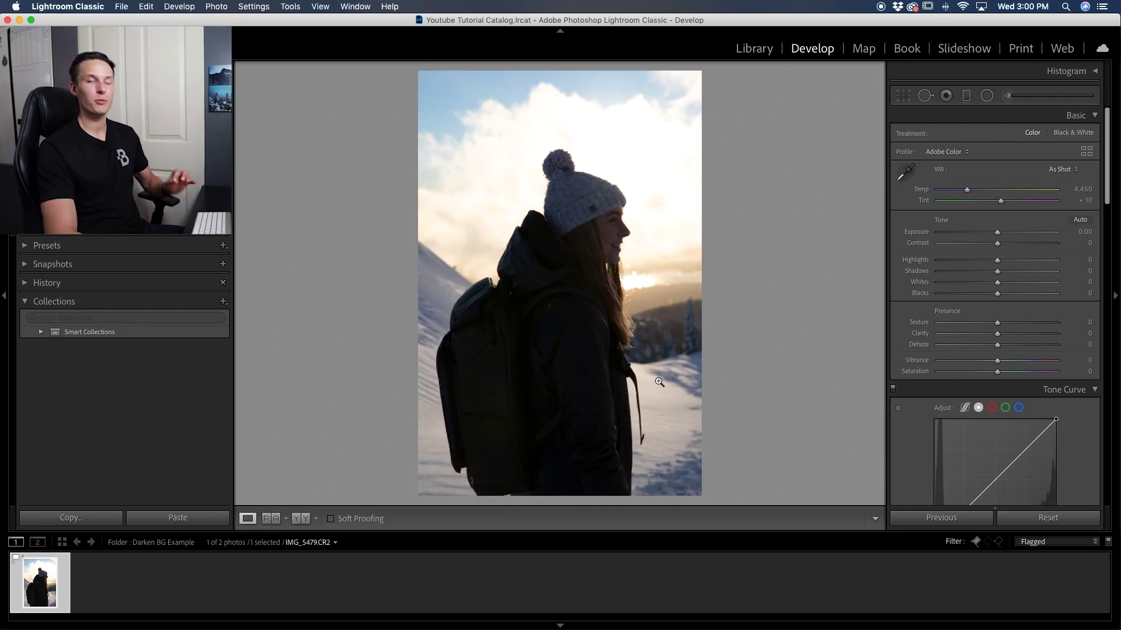
Load a new adjustment brush with Exposure -1.87 and brush size 14
click(1008, 99)
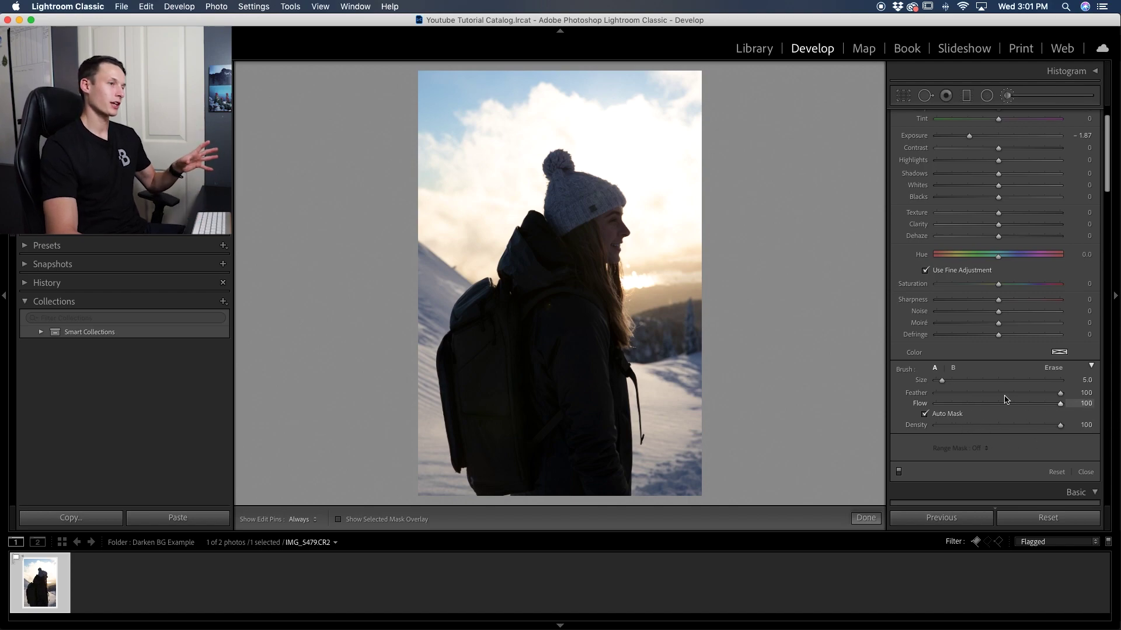
scroll(655, 342, up, 5)
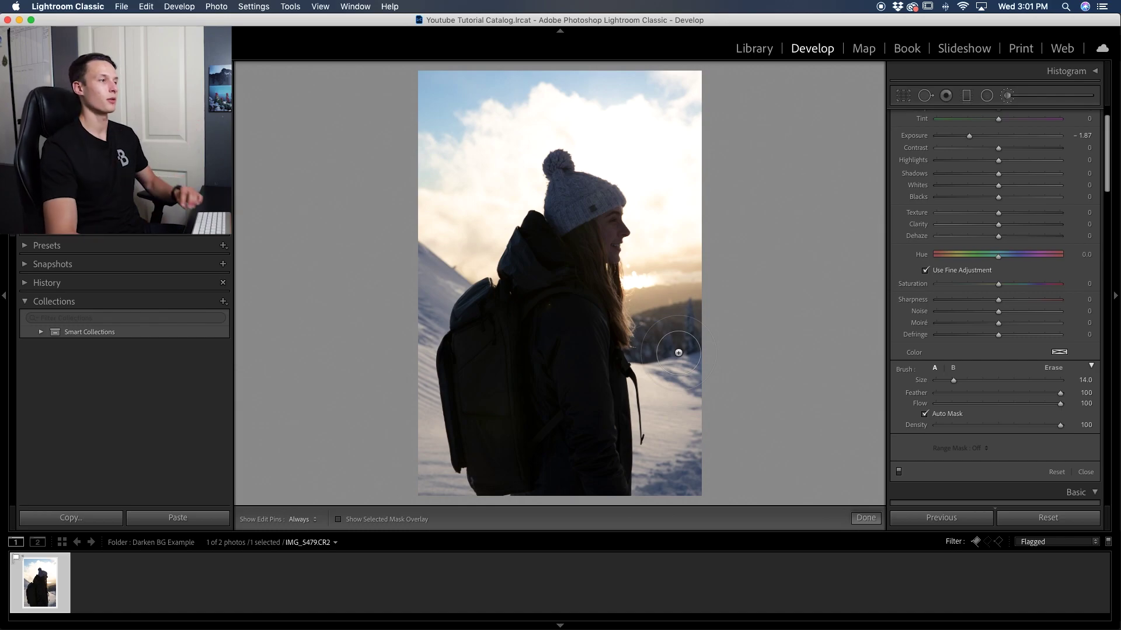
Brush the trees beside the hiker's shoulder, reset brush exposure to 0.00 and show the mask overlay
key(h)
mouse_move(656, 338)
mouse_down()
mouse_move(654, 287)
mouse_move(680, 279)
mouse_move(681, 313)
mouse_up()
key(h)
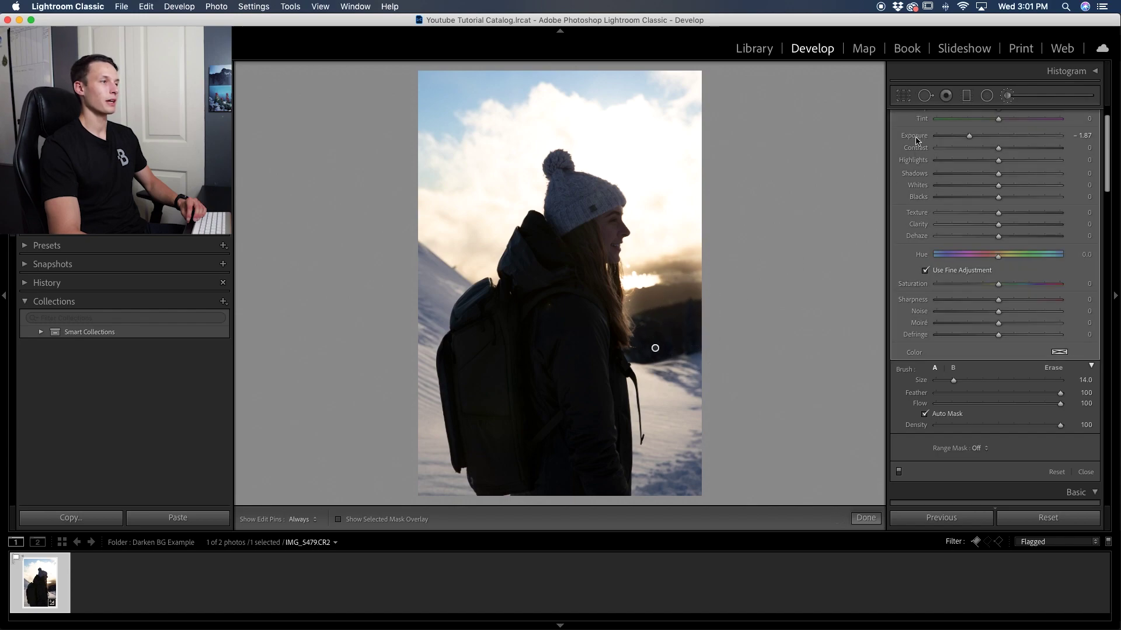
double_click(915, 138)
key(o)
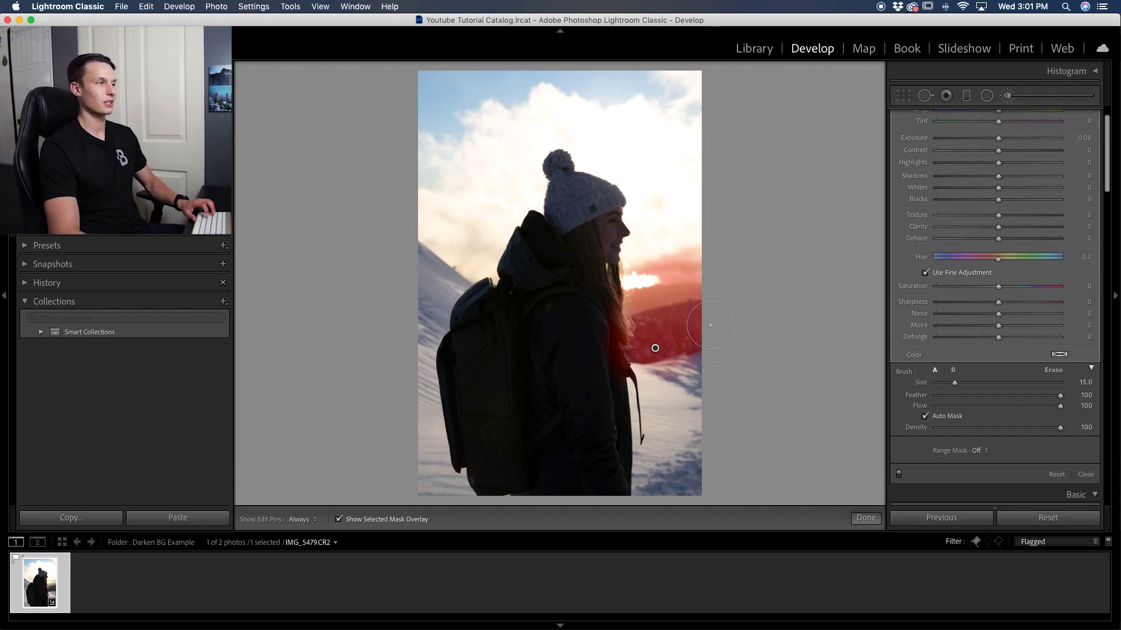
Extend the mask over the right-hand snow and the left snowy slope, then hide the overlay
mouse_move(682, 354)
mouse_down()
mouse_move(691, 404)
mouse_move(667, 367)
mouse_move(671, 381)
mouse_move(659, 378)
mouse_move(649, 405)
mouse_move(655, 491)
mouse_move(649, 479)
mouse_move(694, 484)
mouse_up()
key(h)
click(458, 494)
mouse_move(458, 495)
mouse_down()
mouse_move(439, 476)
mouse_move(429, 414)
mouse_move(424, 449)
mouse_move(418, 378)
mouse_up()
key(h)
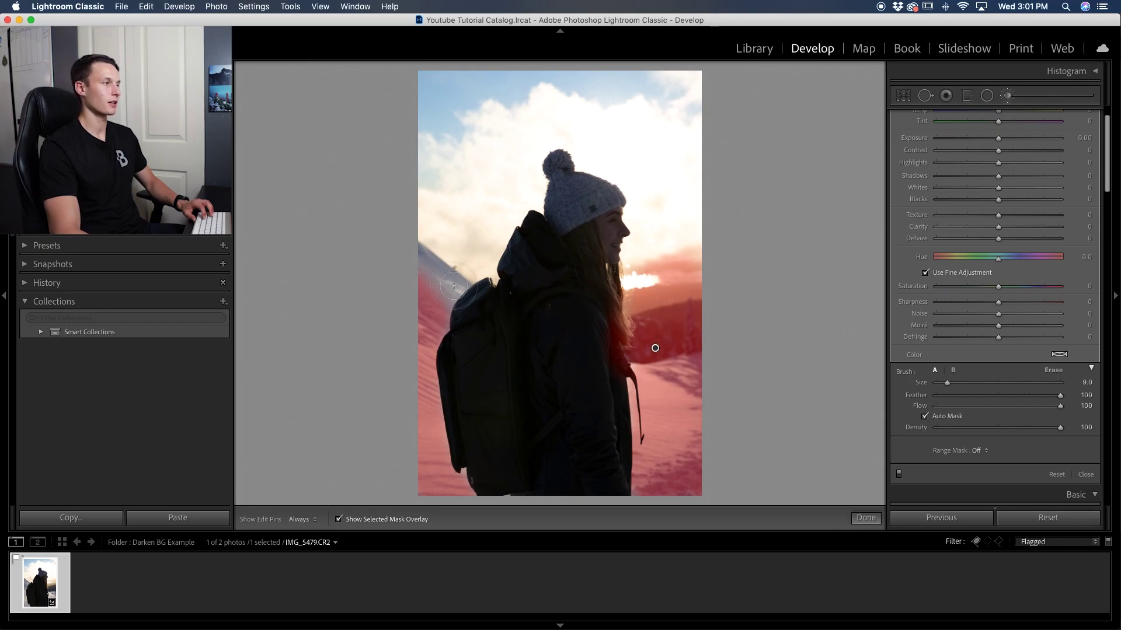
key(h)
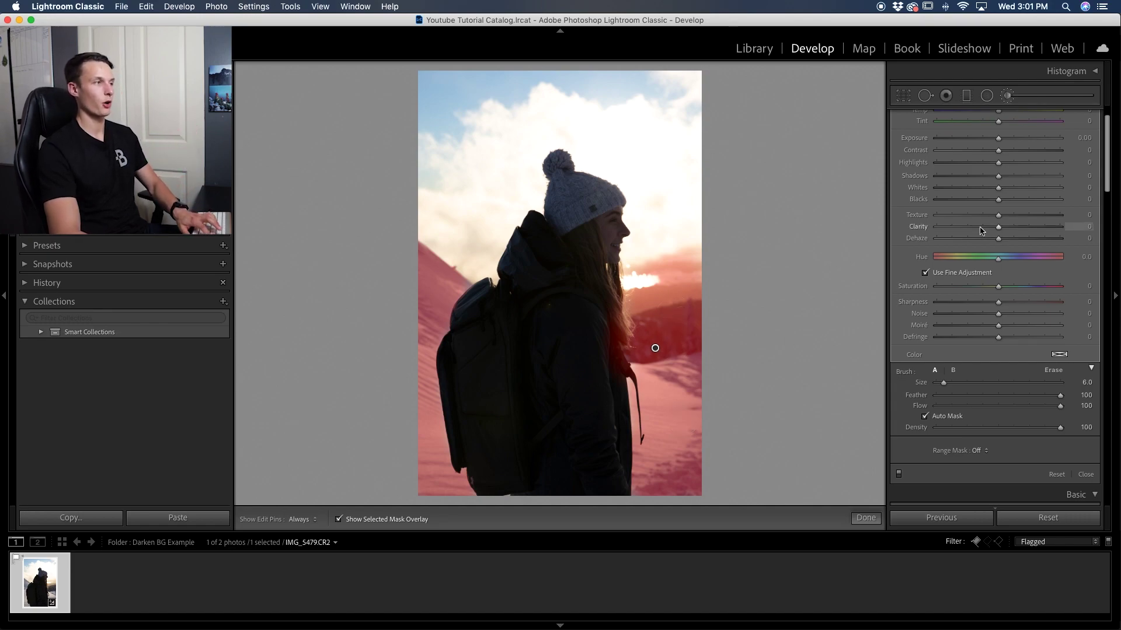
key(o)
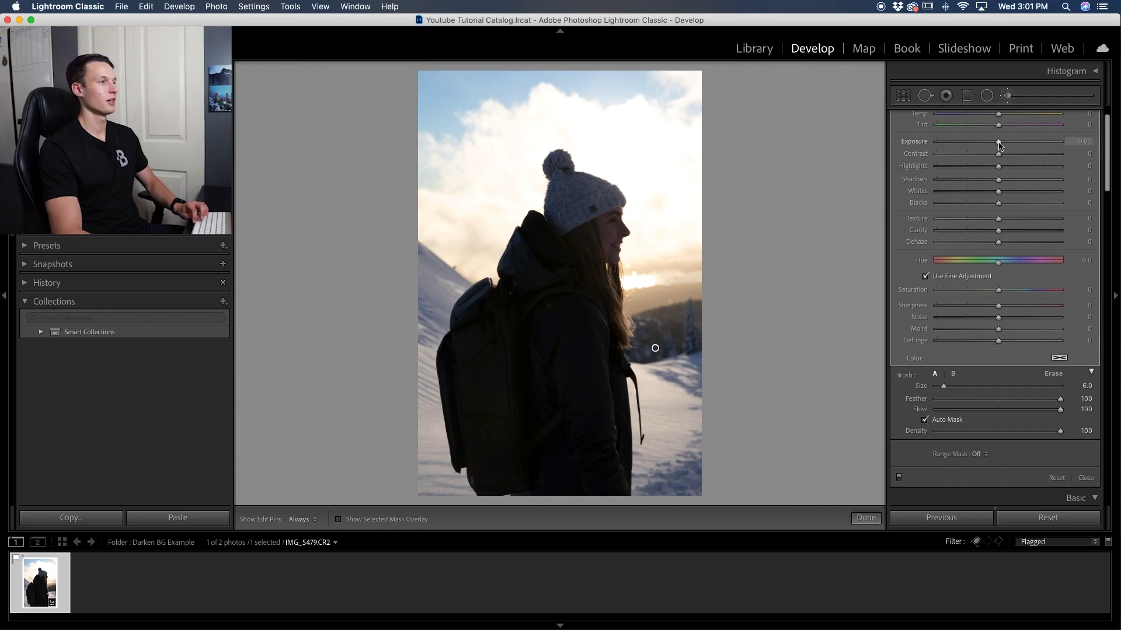
Darken the masked trees and snow to brush exposure -0.82 and finish with Done
drag(998, 145, 985, 143)
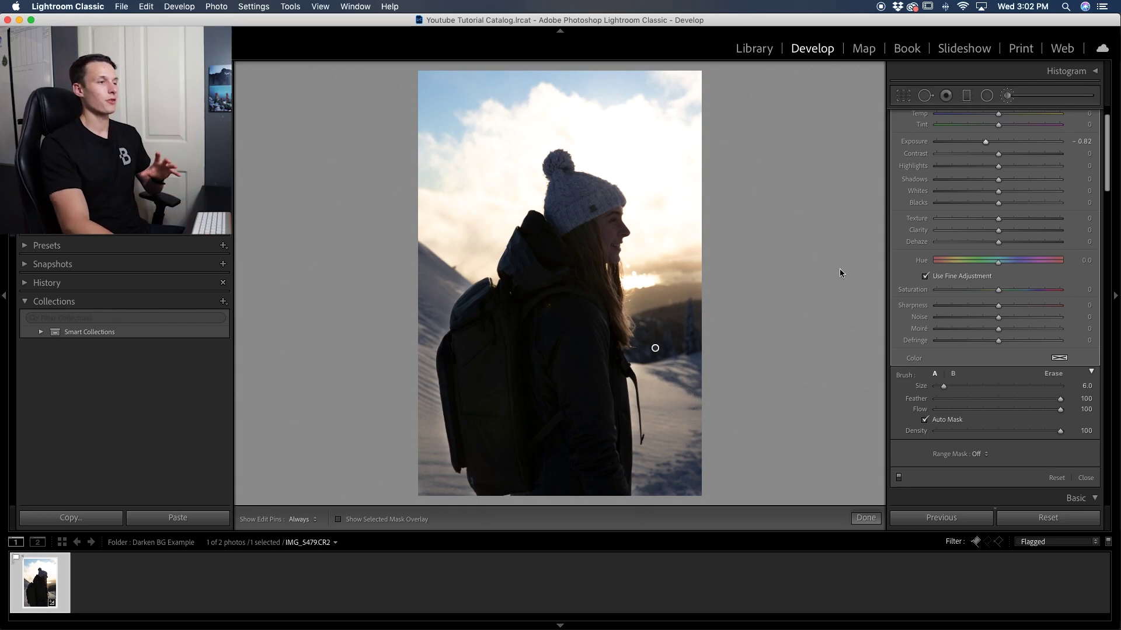
click(870, 522)
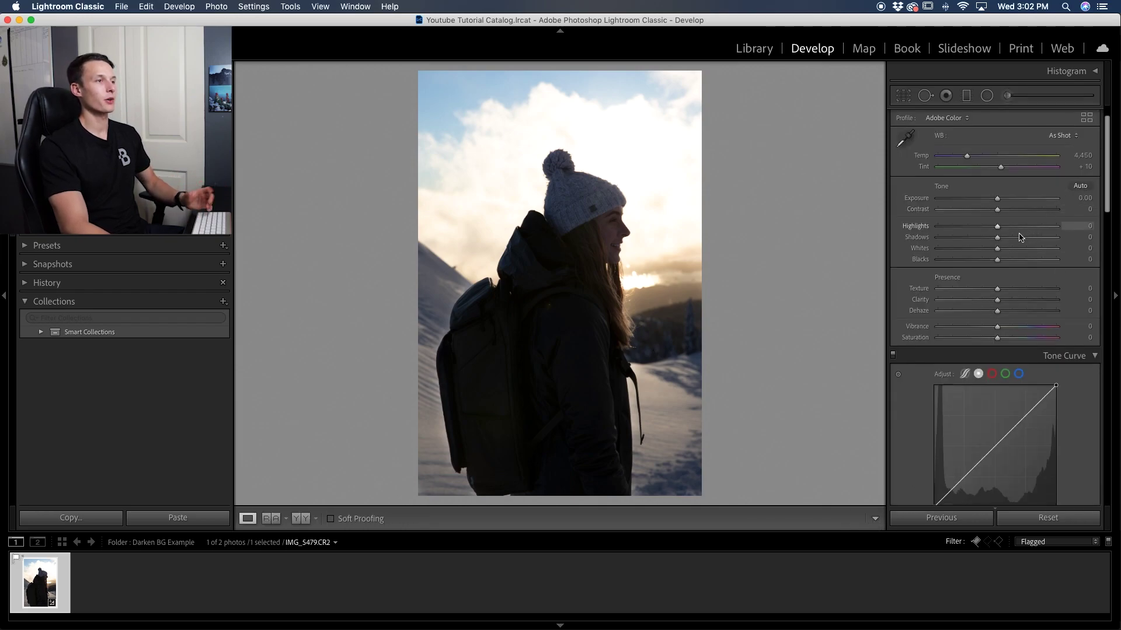
Lift the global Shadows to +34 to brighten the dark-clad hiker
mouse_move(998, 237)
mouse_down()
mouse_move(1017, 239)
mouse_move(1011, 259)
mouse_up()
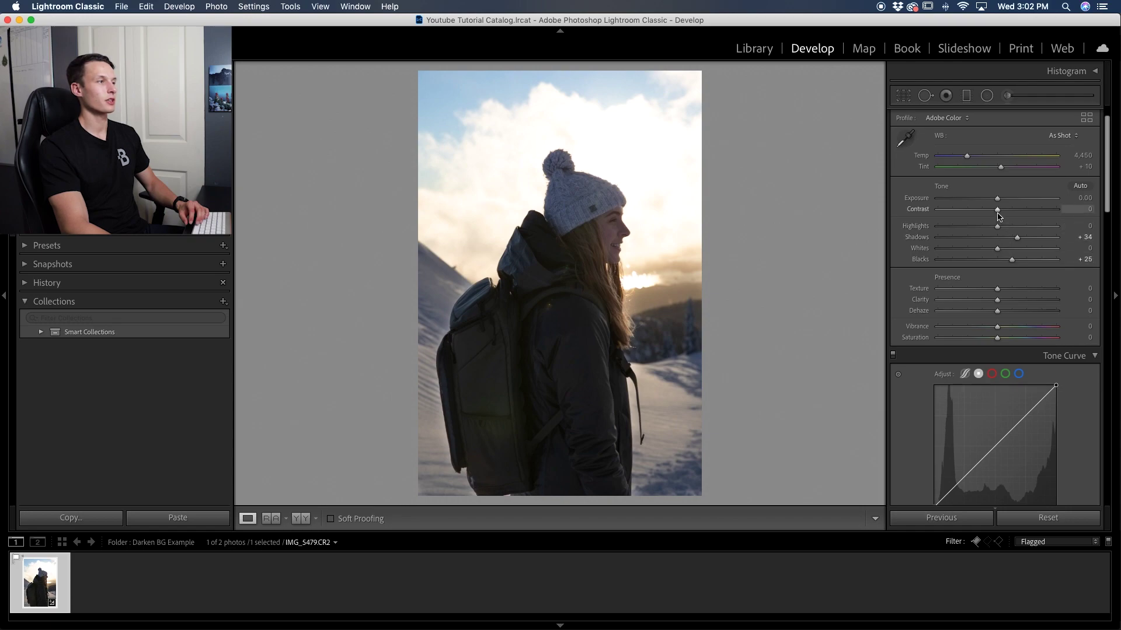